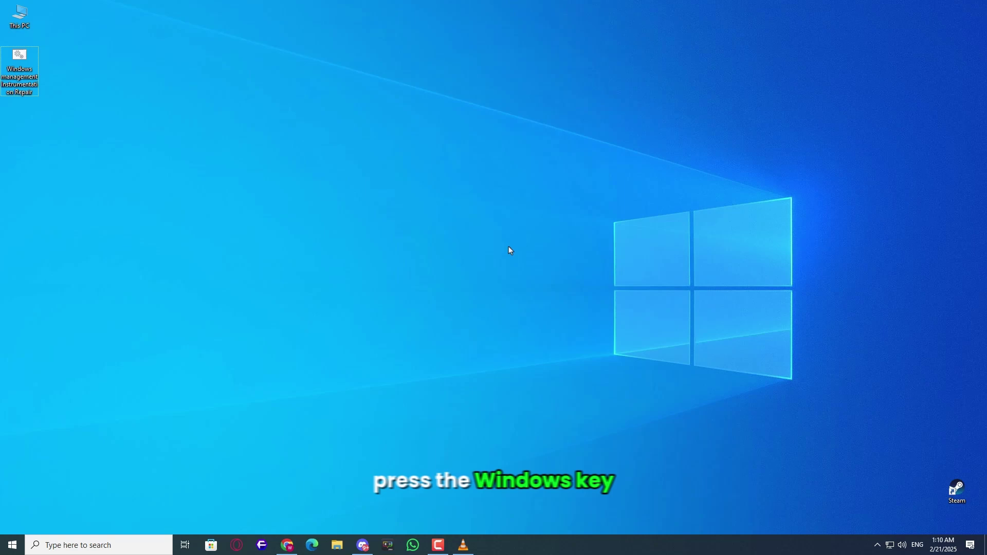
Step: Launch the Services console from Run and jump to Windows Management Instrumentation
key(super+r)
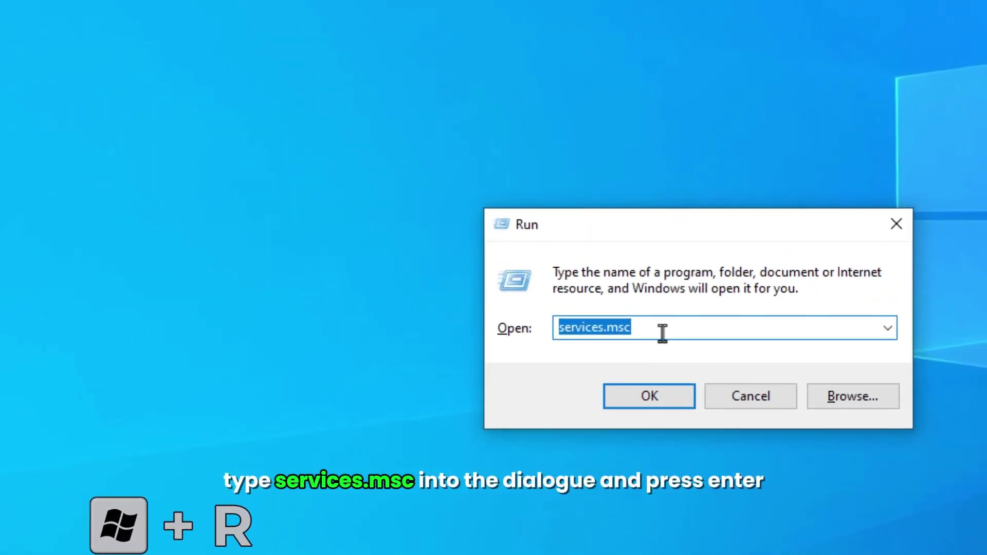
click(670, 399)
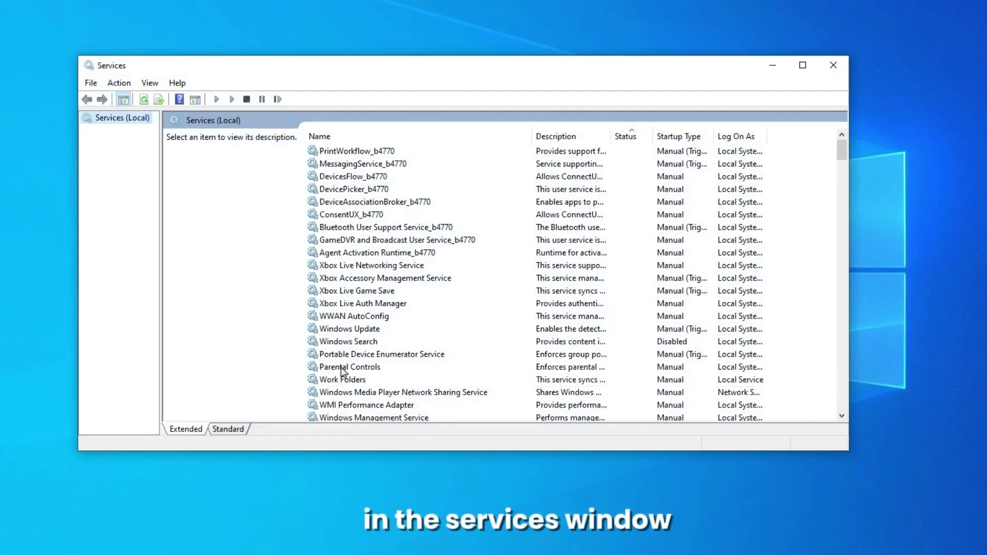
click(359, 383)
key(w)
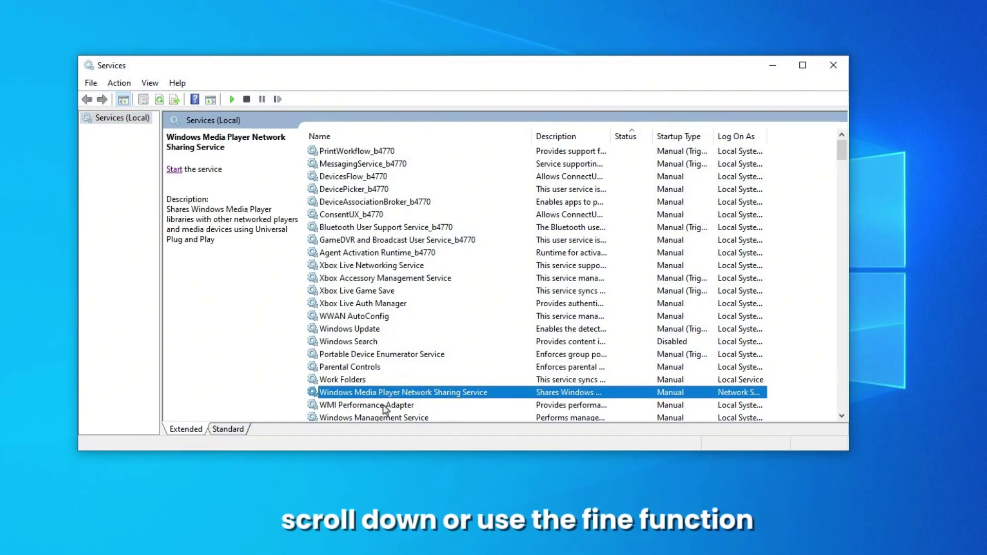
key(w)
key(w)
key(w)
key(w)
key(w)
key(w)
key(w)
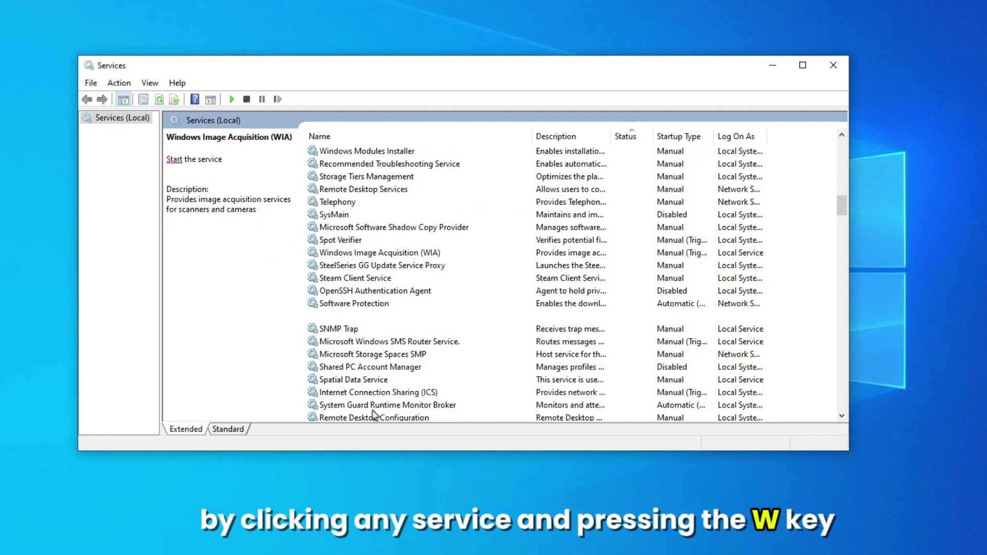
key(w)
key(w)
key(w)
key(w)
key(w)
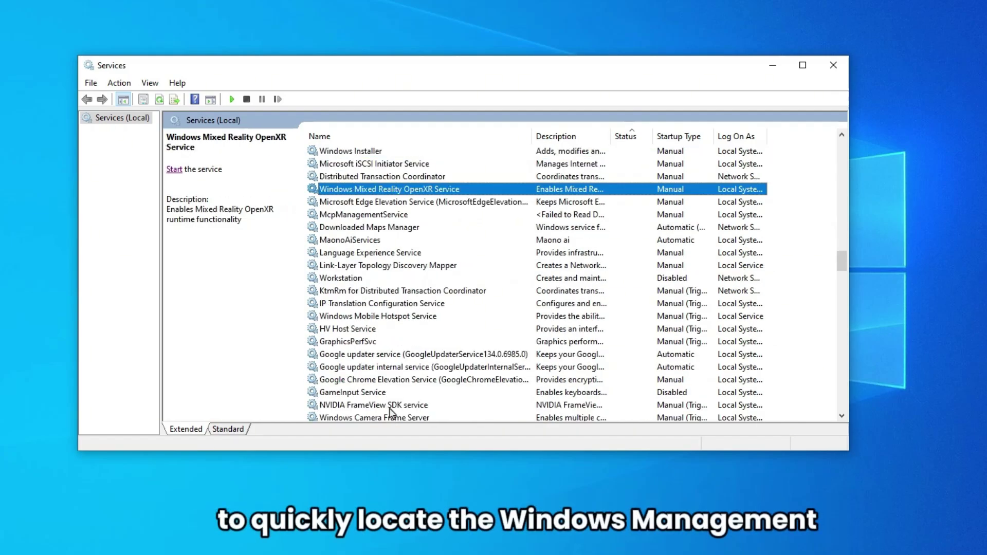
key(w)
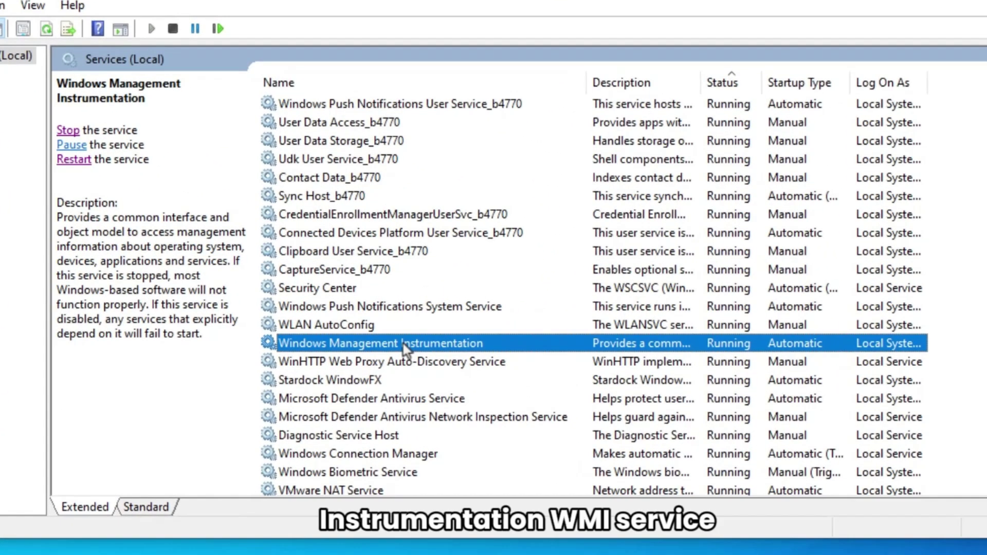
Step: Restart Windows Management Instrumentation, confirming restart of its dependent services
right_click(404, 337)
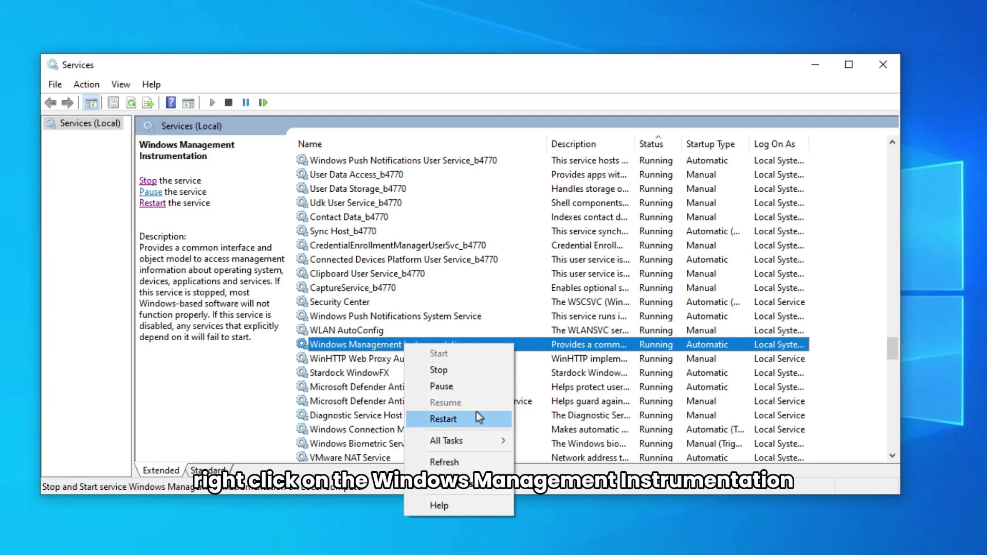
click(476, 411)
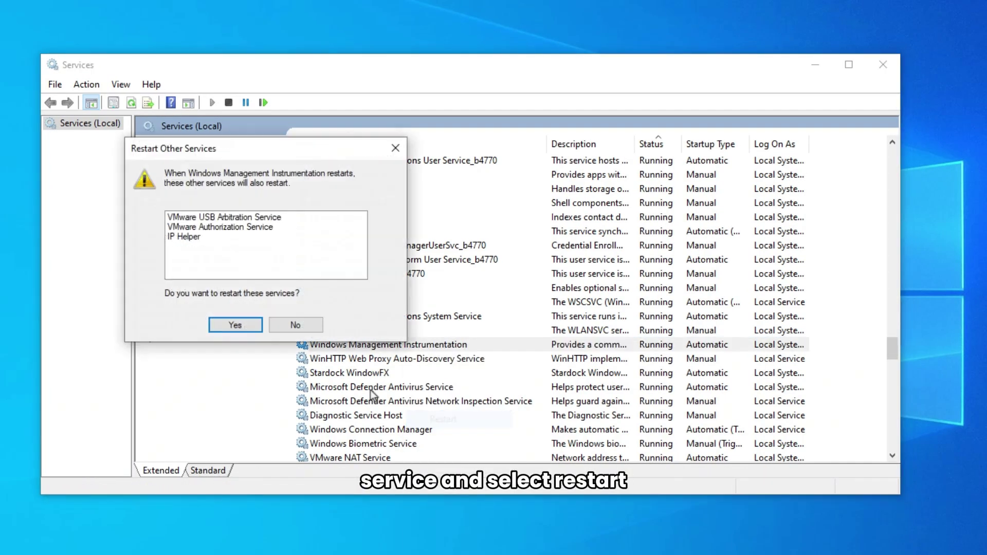
key(Return)
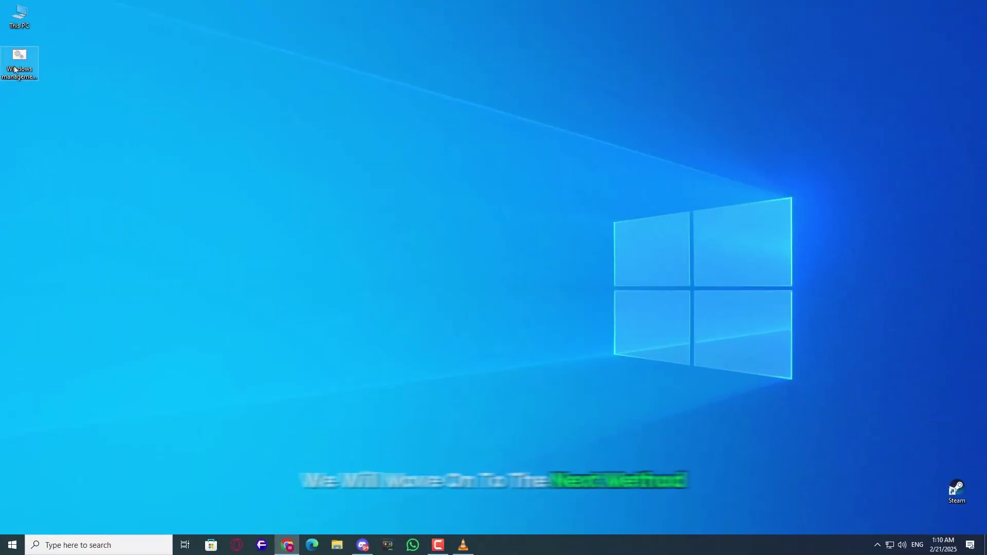
Step: Copy the net stop and net start command block from the Appuals article
drag(19, 58, 447, 276)
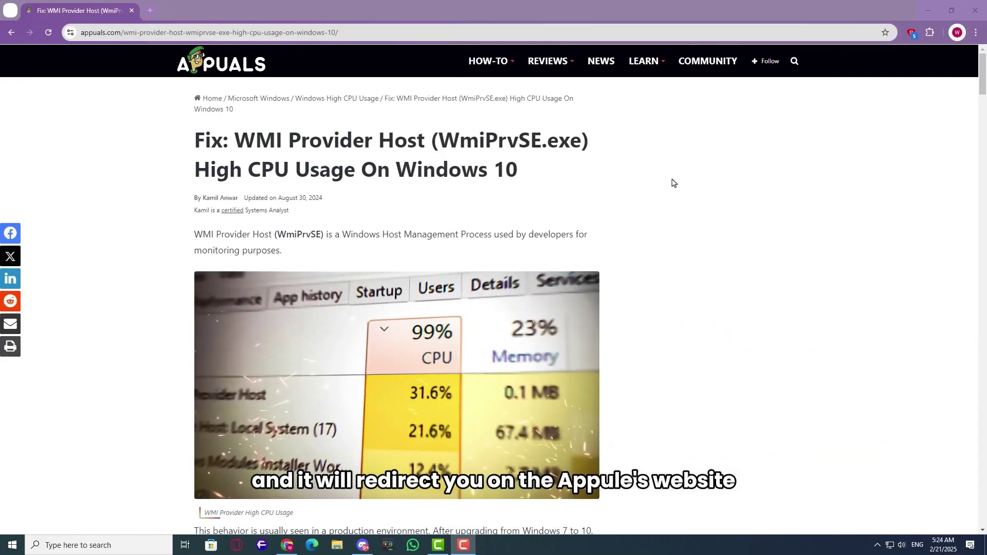
scroll(677, 170, down, 1)
scroll(690, 180, down, 4)
scroll(690, 181, down, 6)
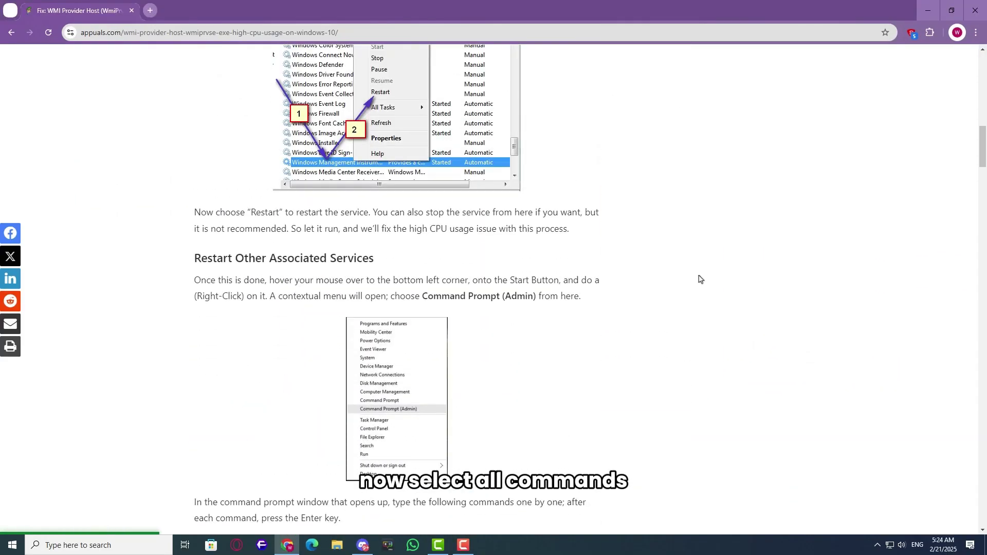
scroll(699, 280, down, 5)
drag(209, 210, 274, 261)
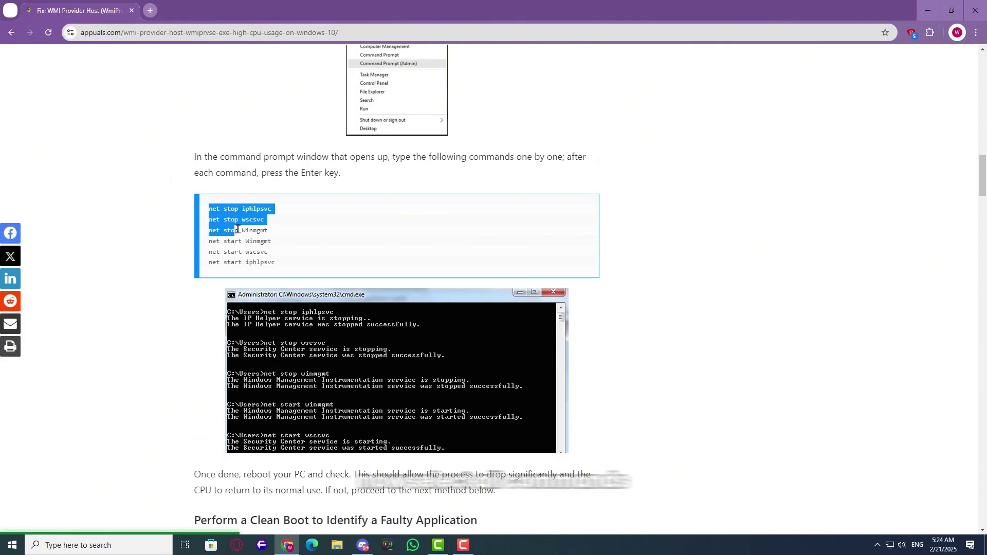
right_click(278, 263)
click(280, 248)
click(342, 271)
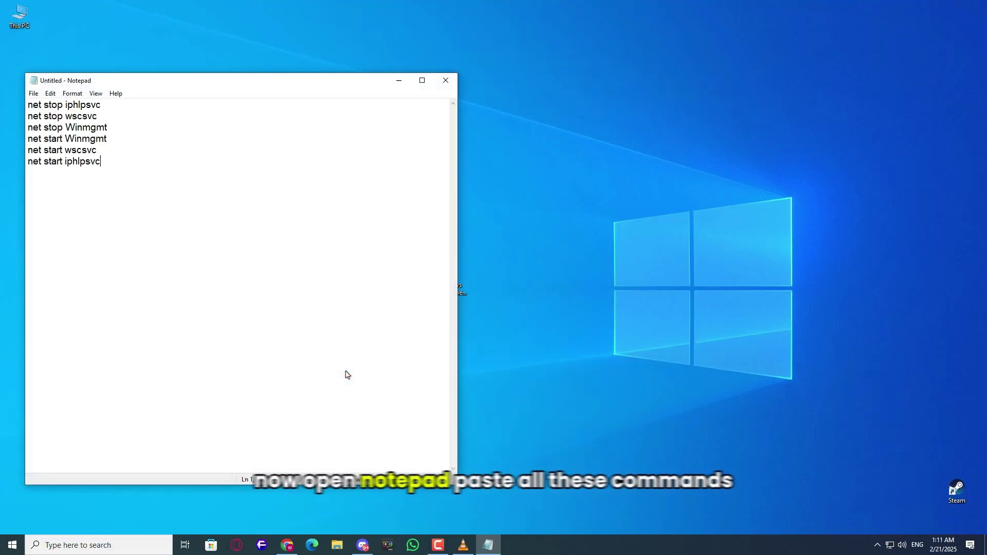
Step: Save the commands from Notepad as a .bat file with Save as type All Files
click(33, 93)
click(60, 151)
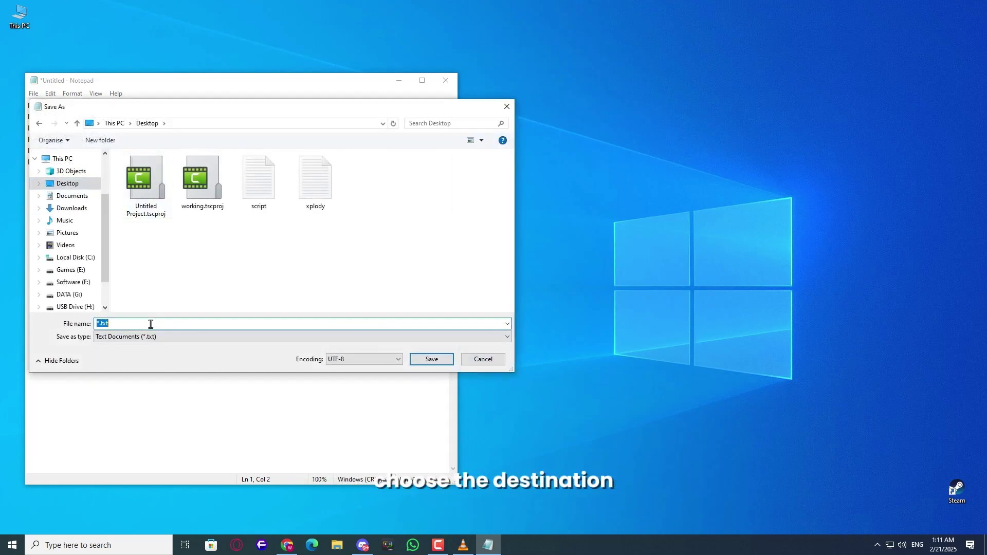
text(anyname.bat)
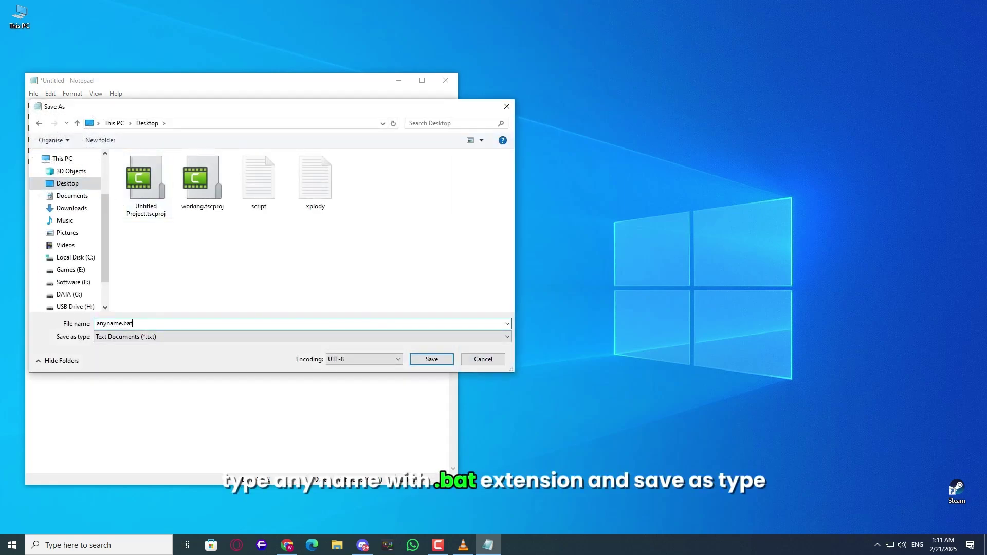
click(128, 336)
click(147, 355)
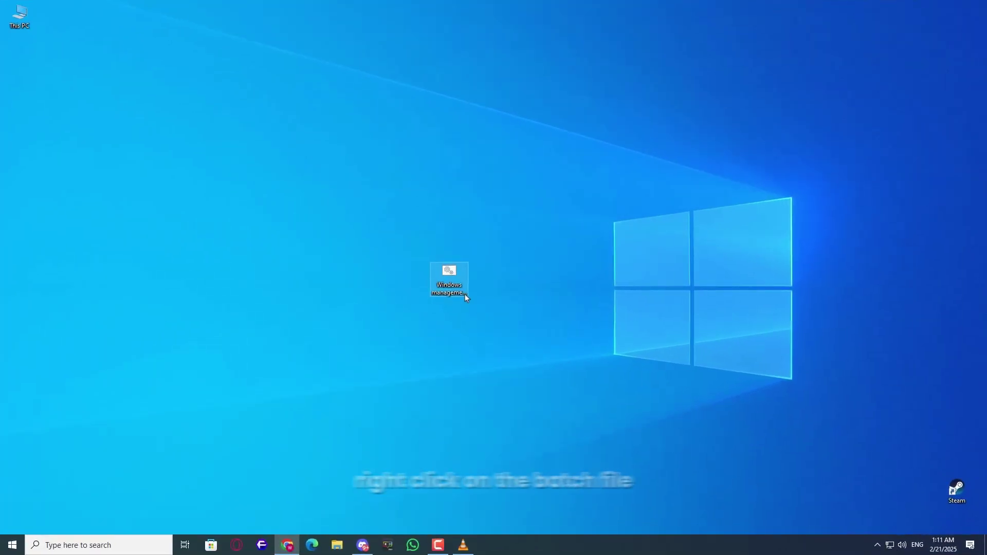
Step: Run the batch file as administrator and allow the UAC prompt
right_click(450, 276)
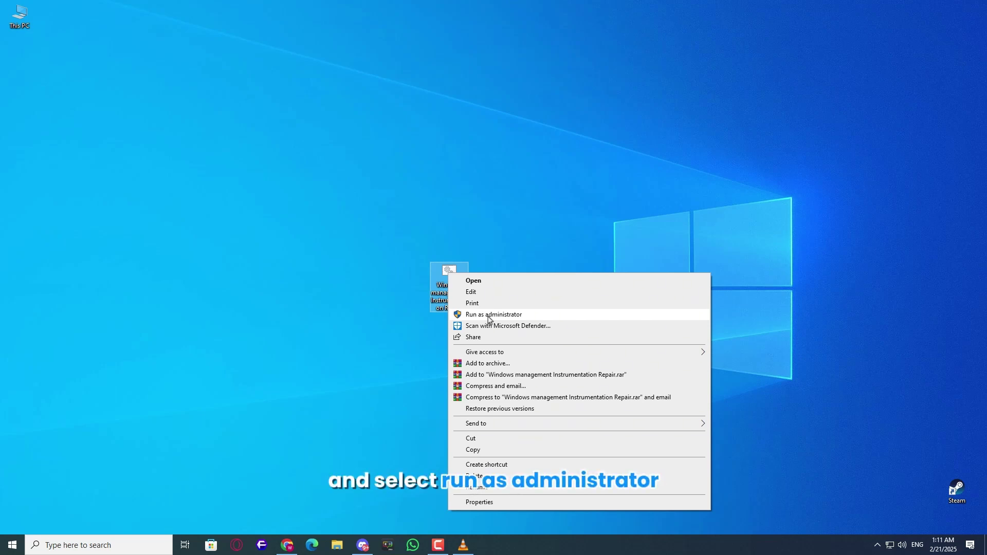
click(489, 320)
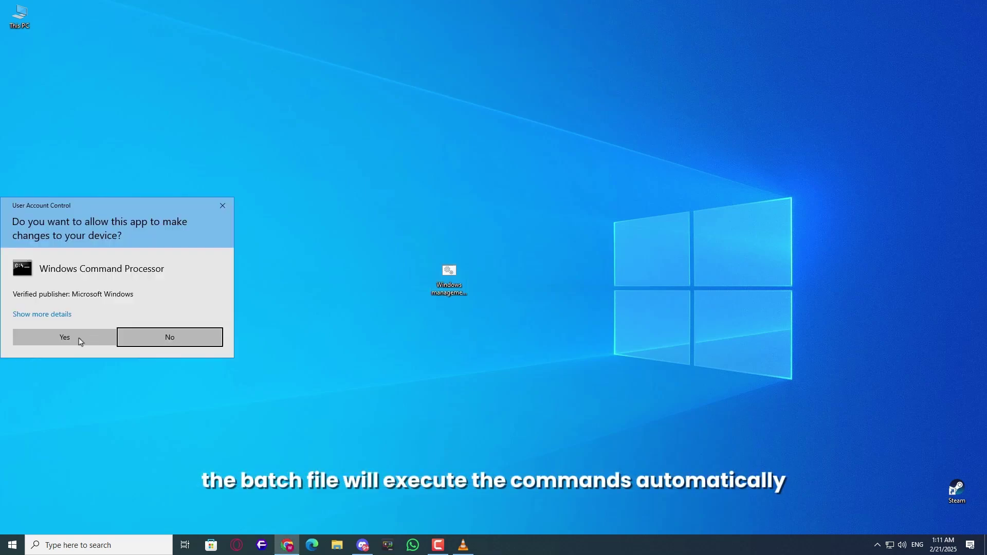
click(79, 339)
drag(299, 48, 686, 160)
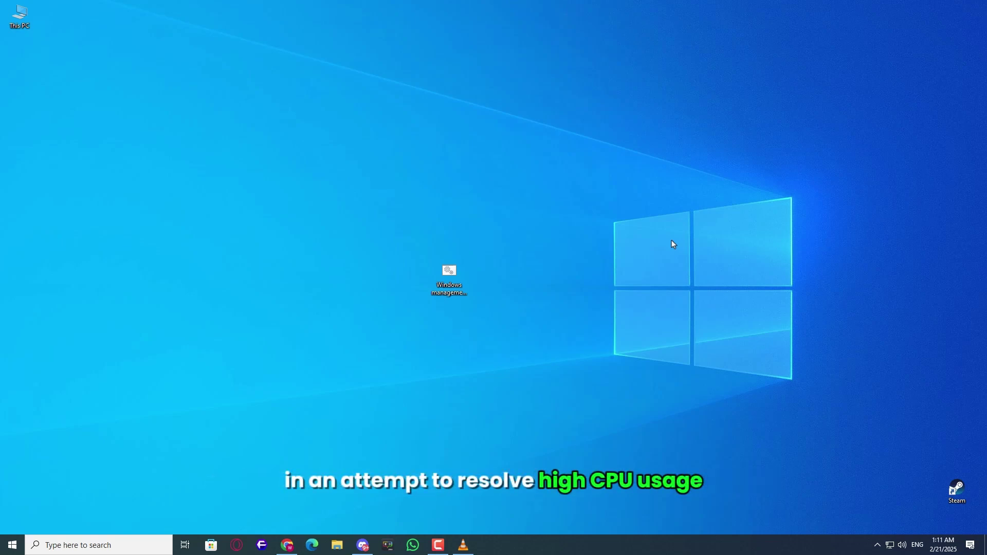
Step: Move the batch file icon under This PC and refresh the desktop
drag(432, 278, 173, 167)
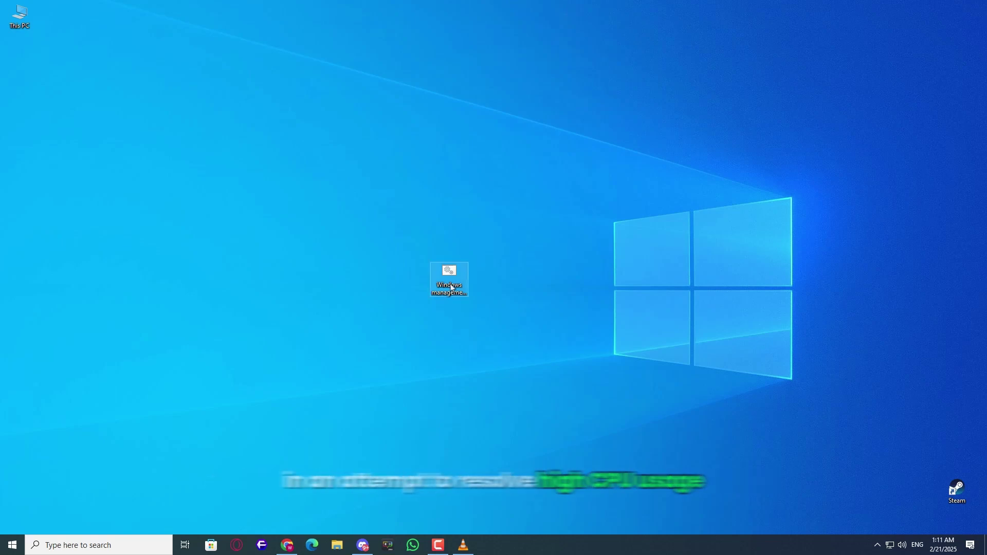
drag(106, 93, 116, 97)
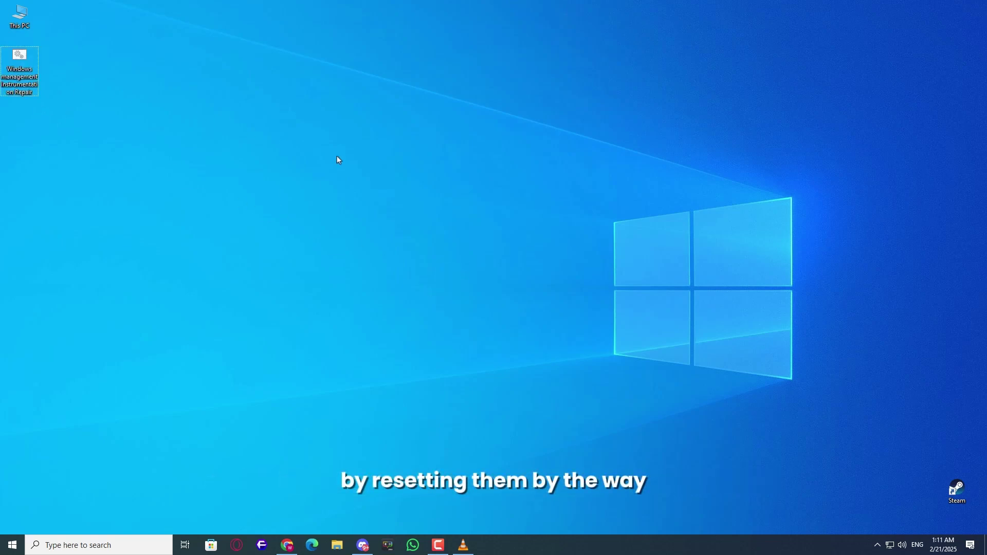
right_click(530, 197)
click(551, 225)
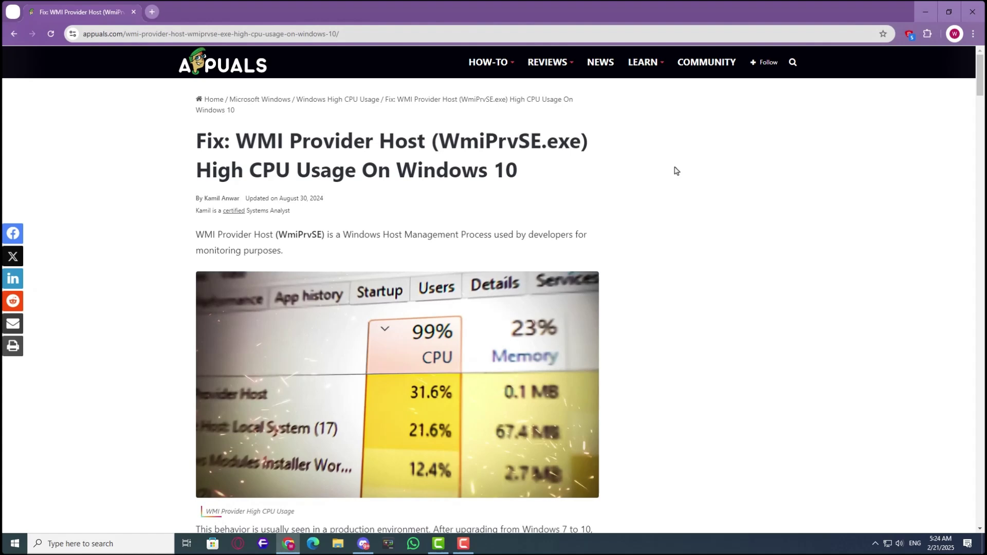
scroll(689, 180, down, 3)
scroll(691, 180, down, 3)
scroll(690, 201, down, 1)
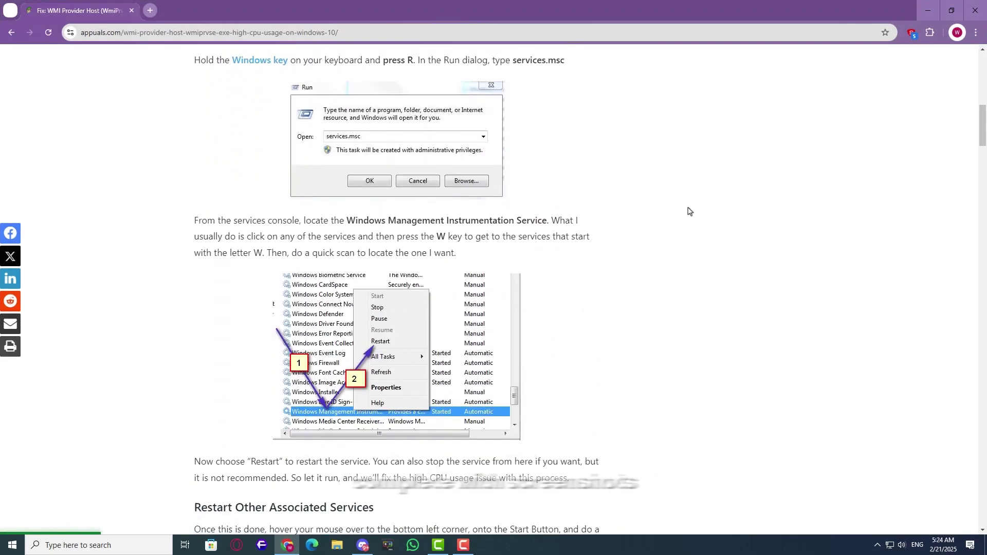
scroll(694, 247, down, 1)
scroll(699, 280, down, 2)
scroll(700, 279, down, 1)
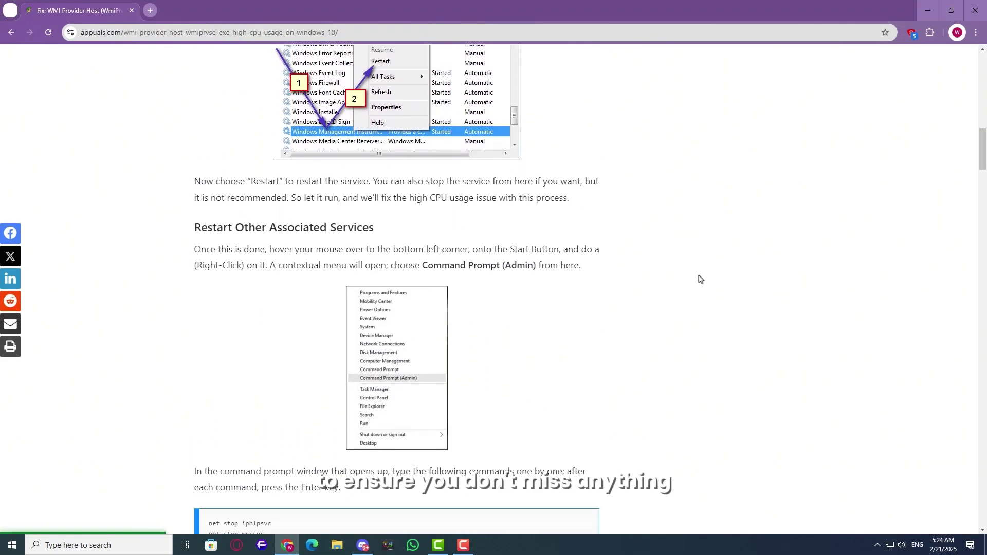
scroll(700, 280, down, 3)
scroll(699, 280, down, 1)
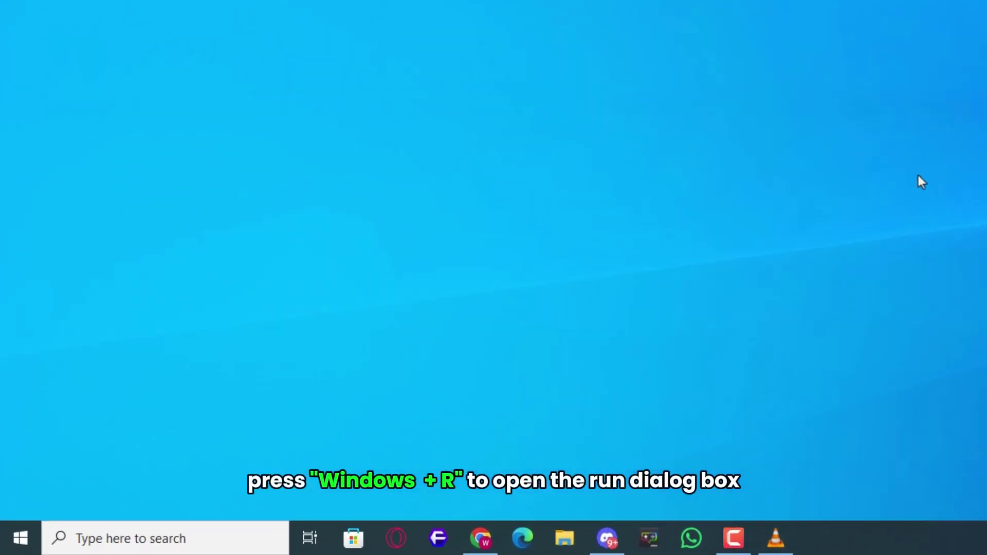
Step: Launch System Configuration (msconfig) and hide all Microsoft services on the Services tab
key(super+r)
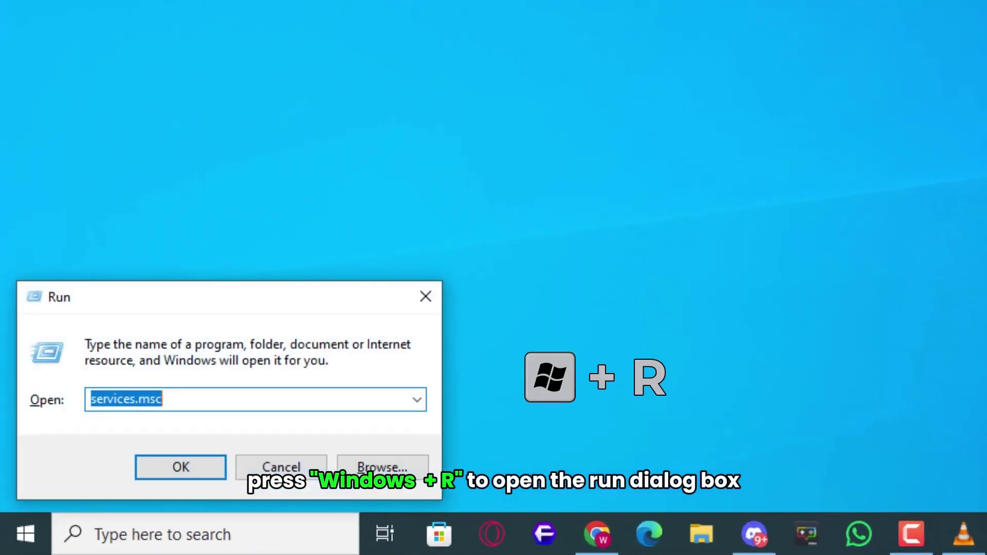
text(ms)
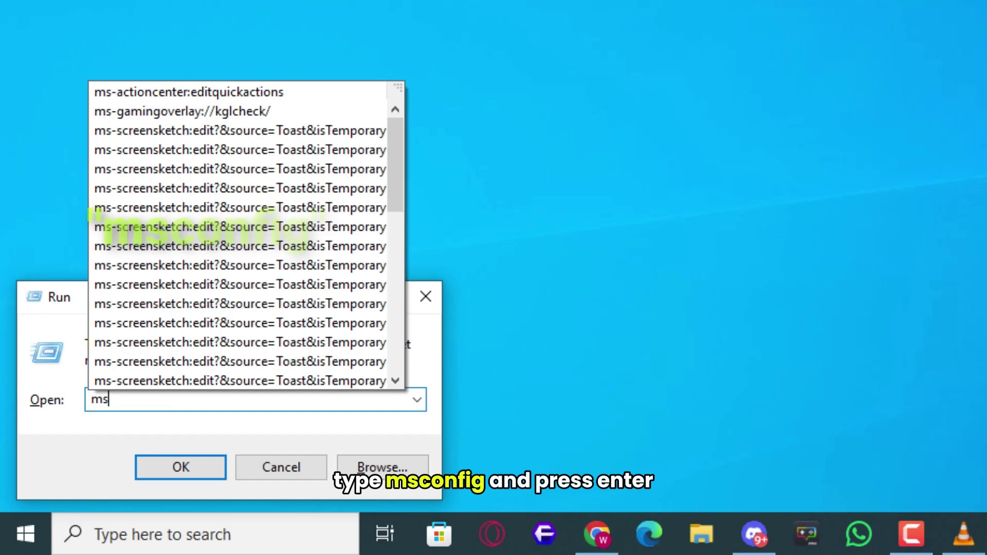
text(config)
key(Return)
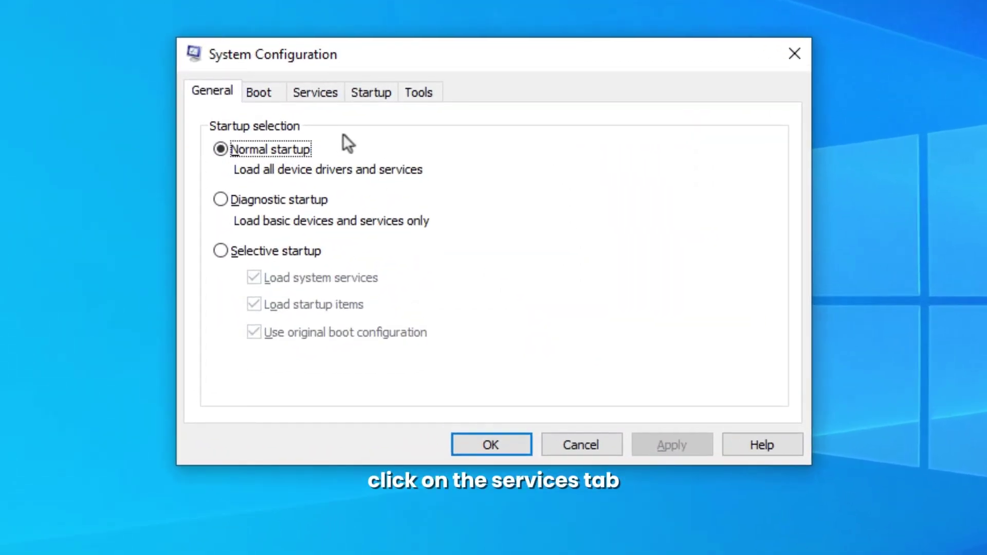
click(338, 113)
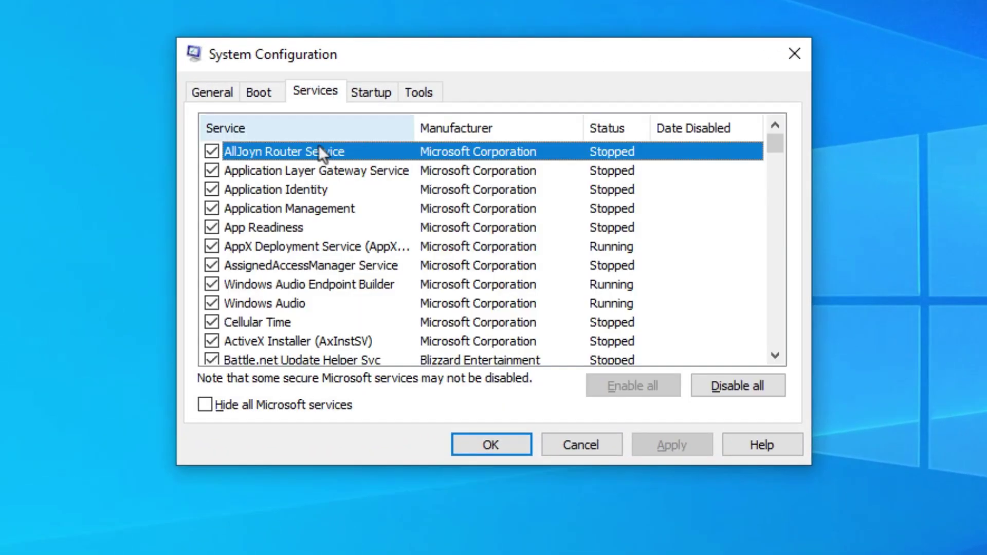
click(204, 405)
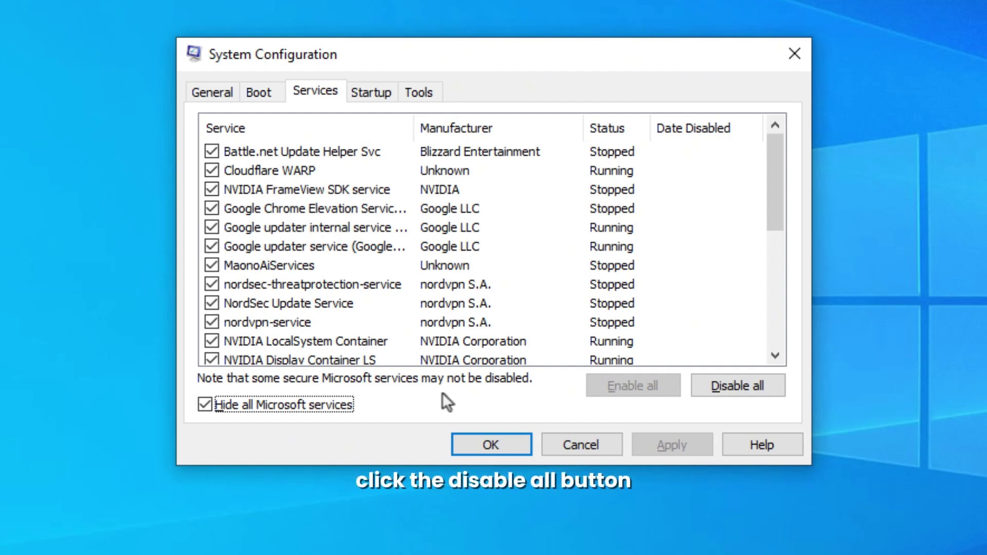
Step: Disable all remaining third-party services, apply, and move to the Startup section
click(739, 391)
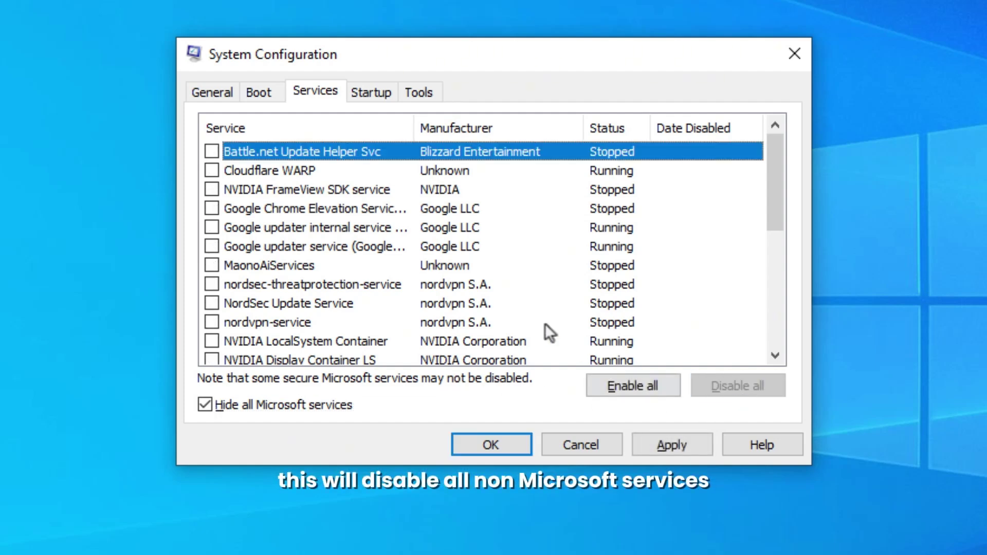
scroll(538, 309, down, 10)
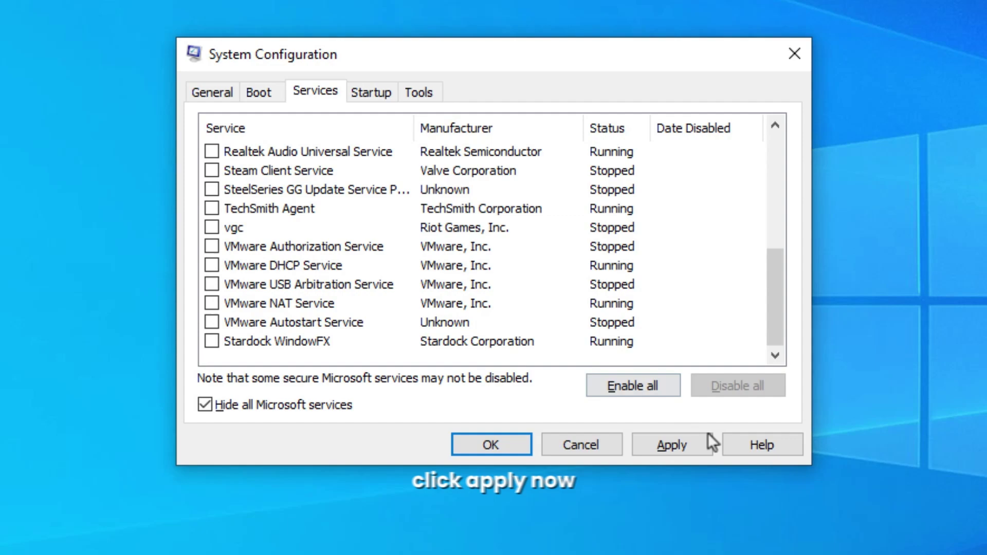
click(692, 448)
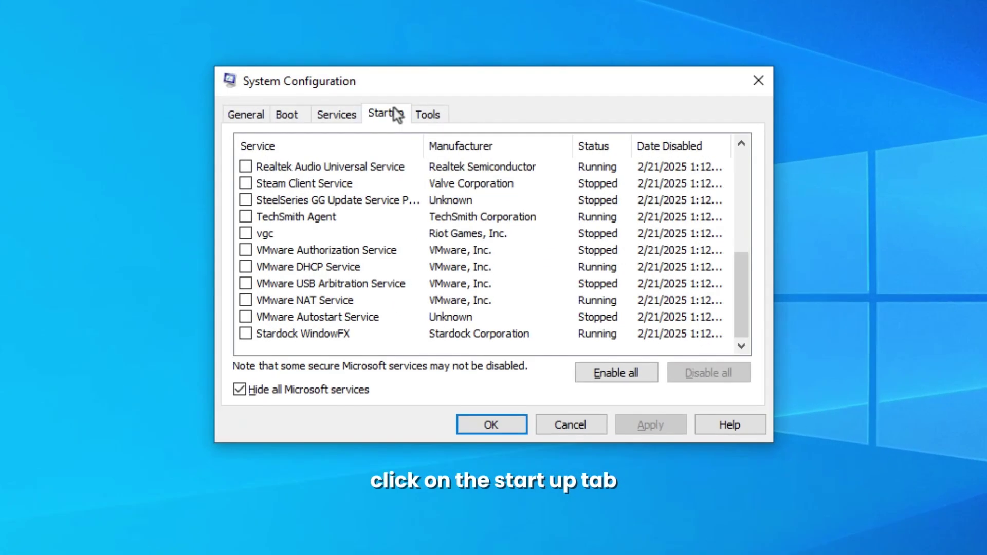
click(390, 117)
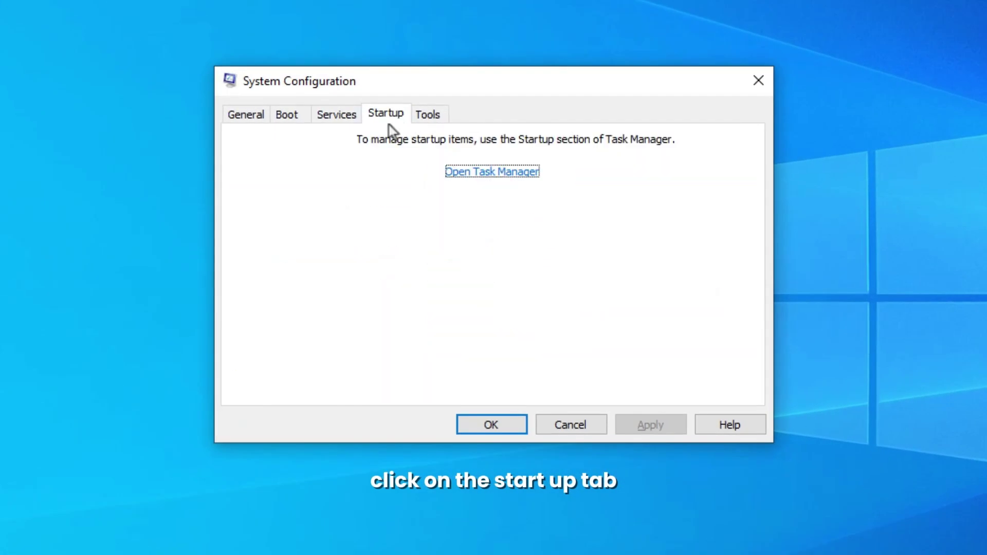
Step: Show Task Manager's startup apps sorted by status
click(500, 180)
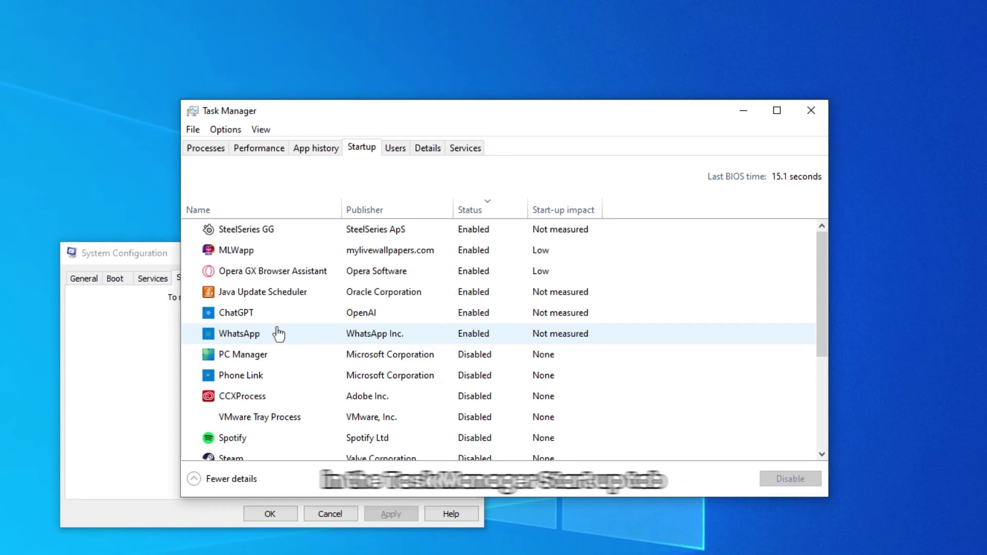
click(488, 216)
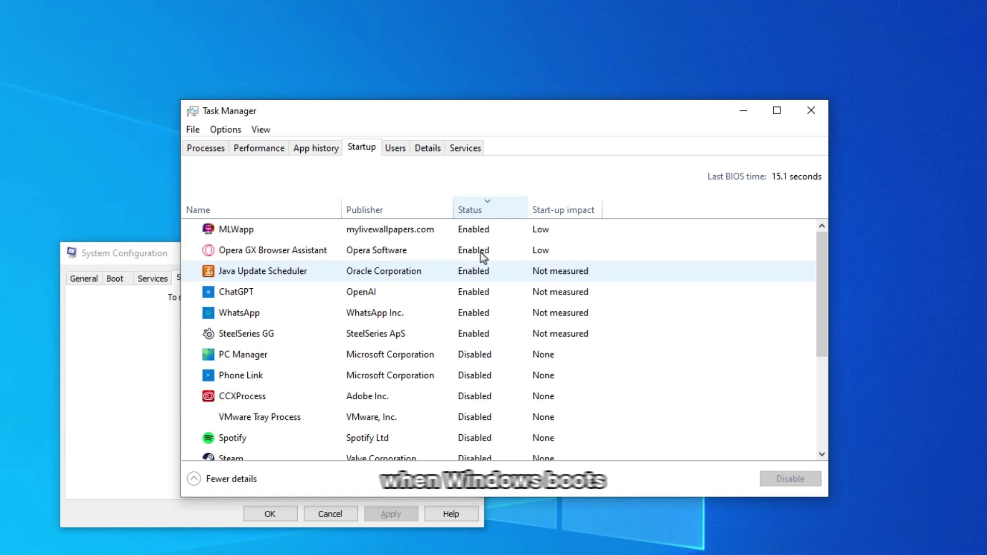
Step: Disable SteelSeries GG, MLWapp, Opera GX Browser Assistant and Java Update Scheduler at startup
right_click(486, 339)
click(507, 348)
right_click(494, 312)
click(498, 323)
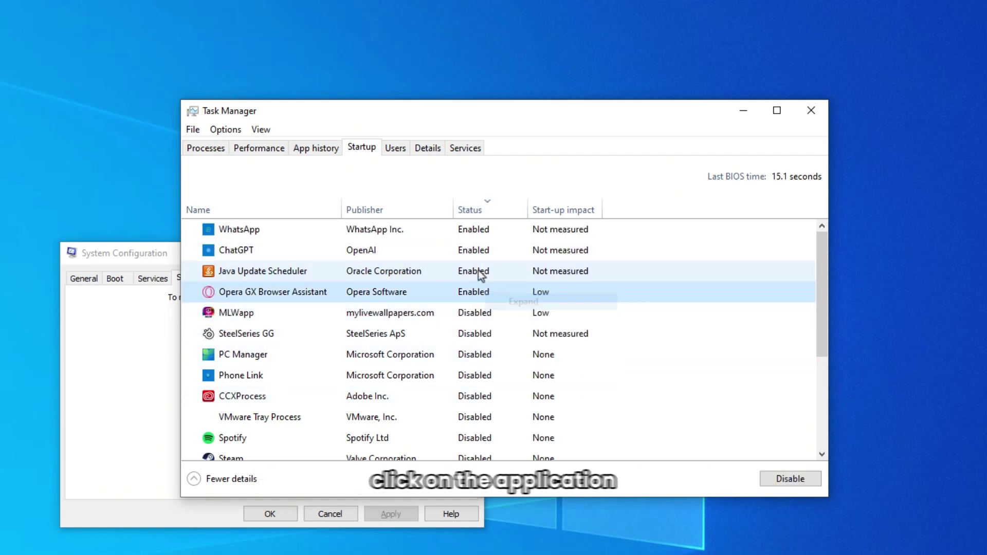
right_click(493, 292)
click(512, 324)
right_click(505, 271)
click(522, 285)
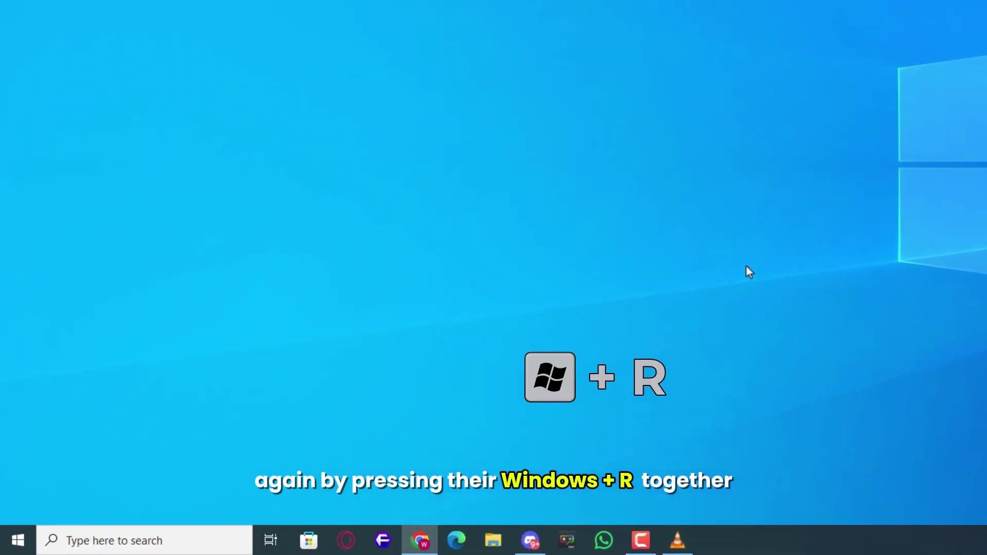
Step: In msconfig with Microsoft services hidden, re-enable Battle.net Update Helper Svc and apply
key(super+r)
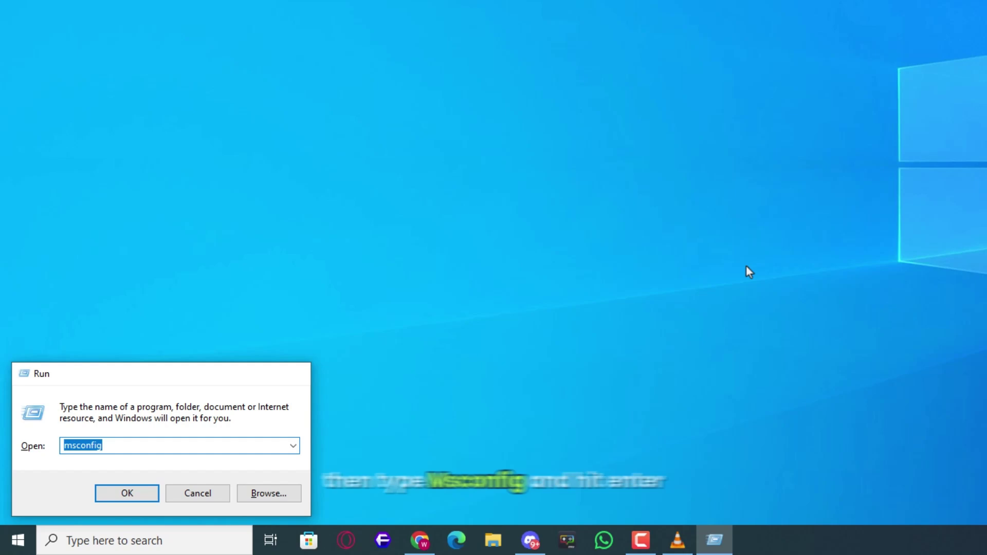
key(Return)
click(403, 151)
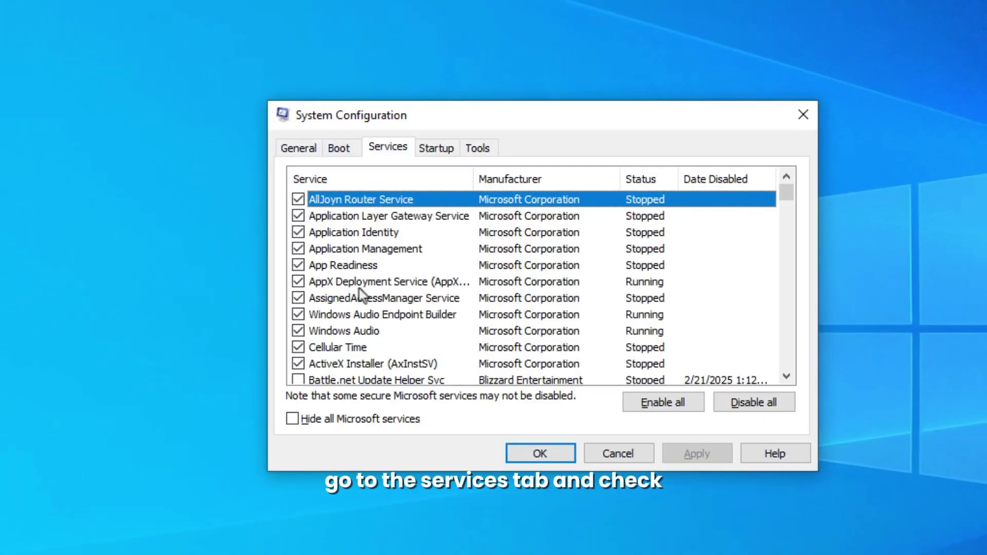
click(223, 396)
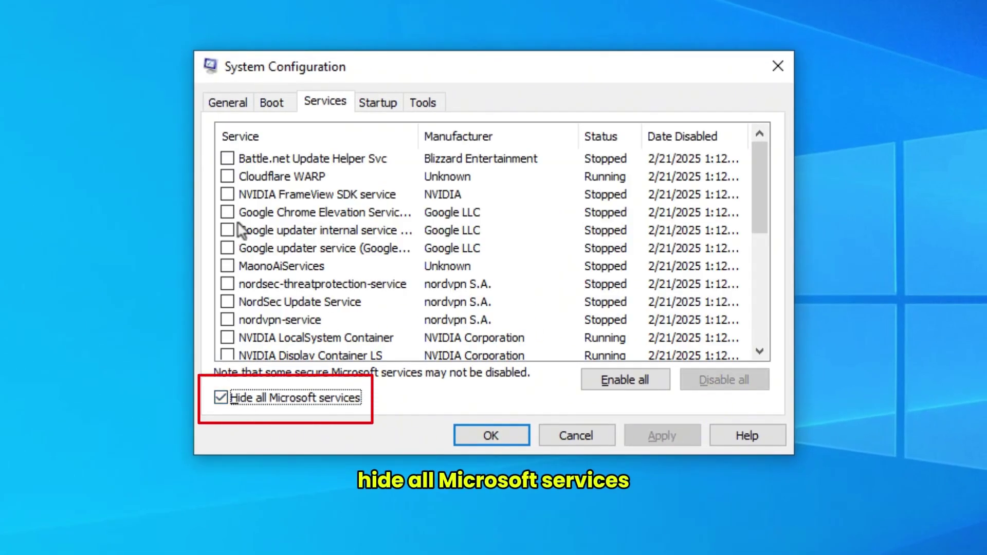
click(228, 159)
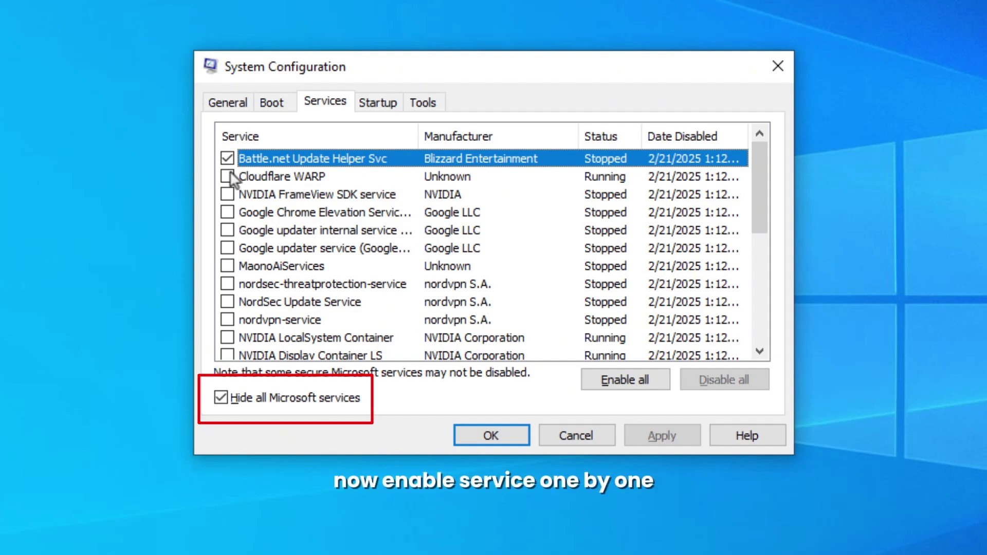
click(657, 437)
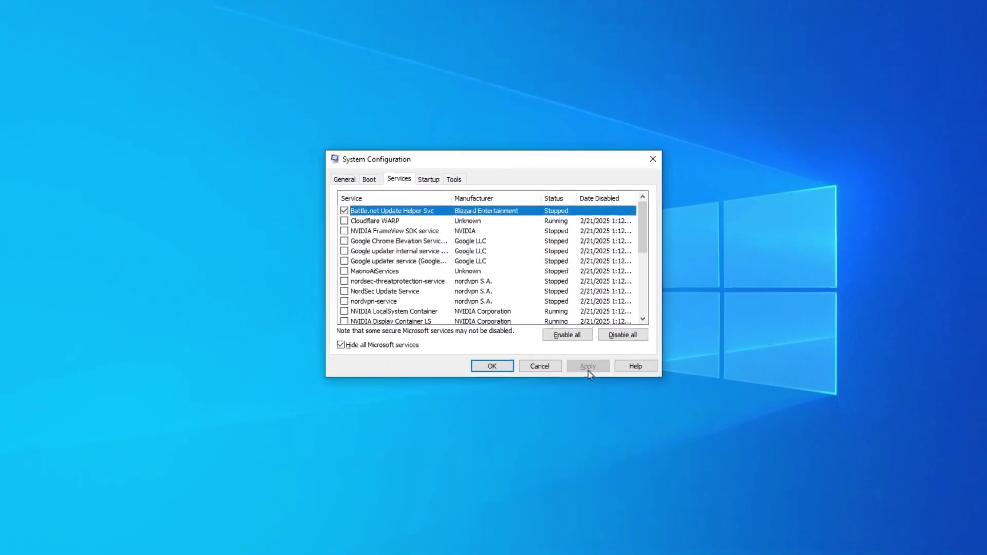
Step: Check Task Manager processes sorted by CPU usage
right_click(685, 553)
click(702, 503)
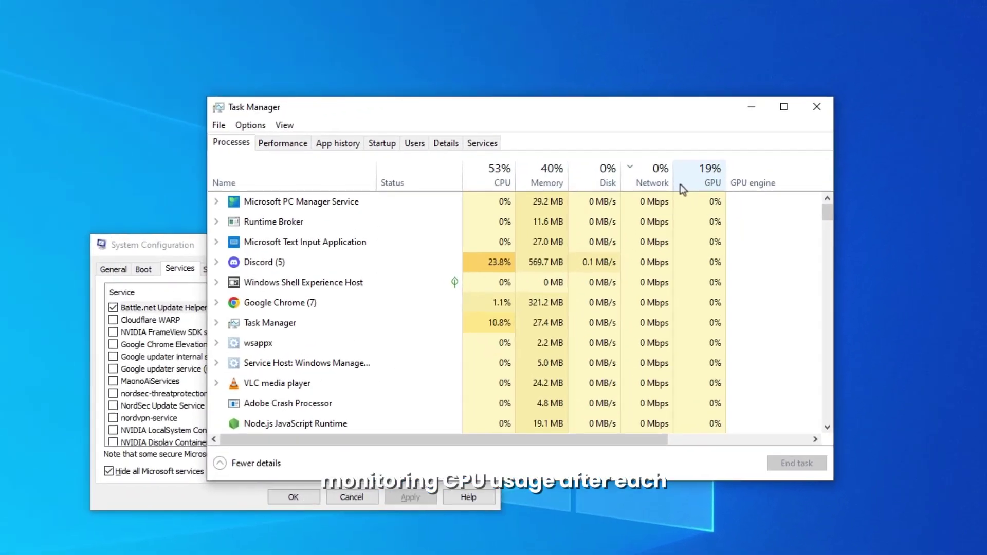
click(642, 127)
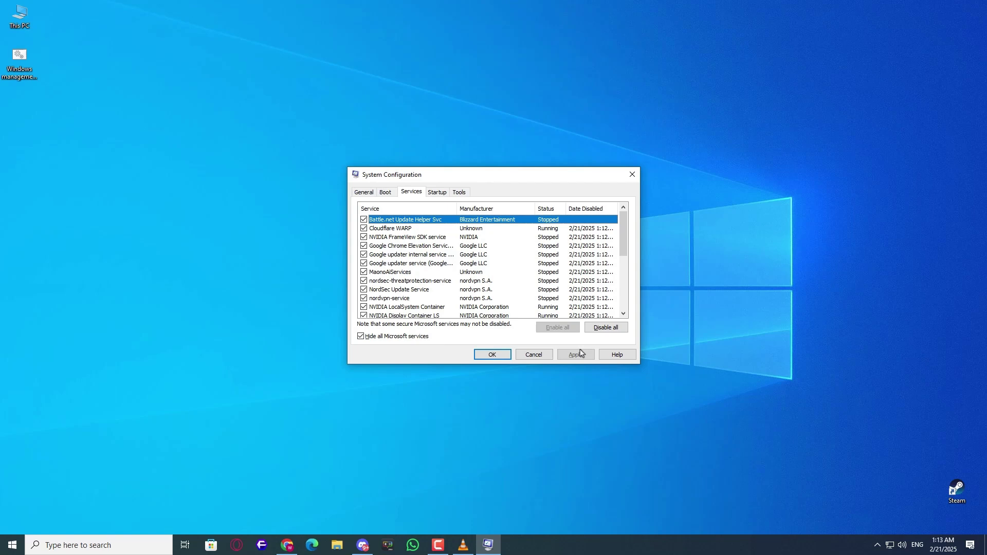
Step: Confirm System Configuration with OK and refresh the desktop
click(492, 355)
right_click(534, 286)
click(578, 312)
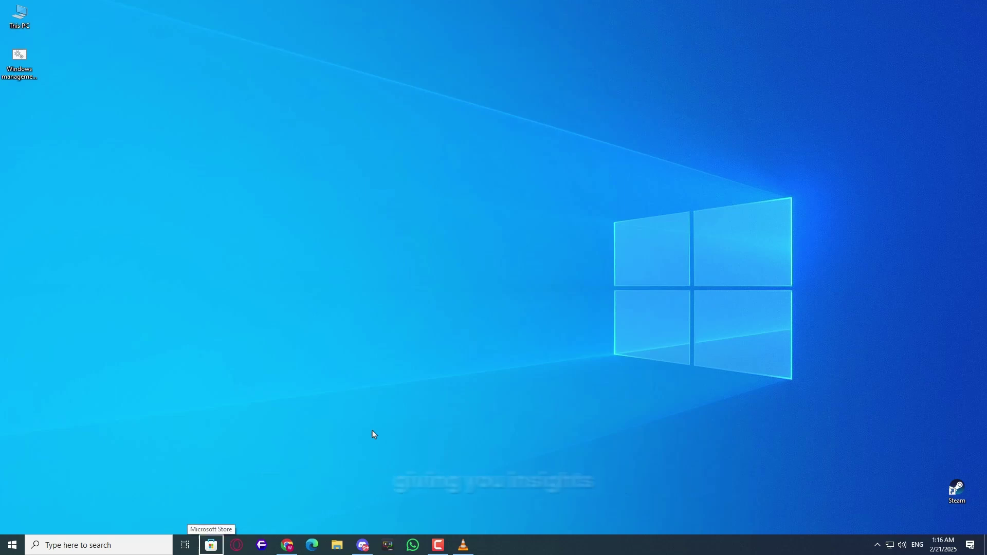
Step: Launch Event Viewer via Win+X and verify Show Analytic and Debug Logs is checked
click(19, 550)
key(super+x)
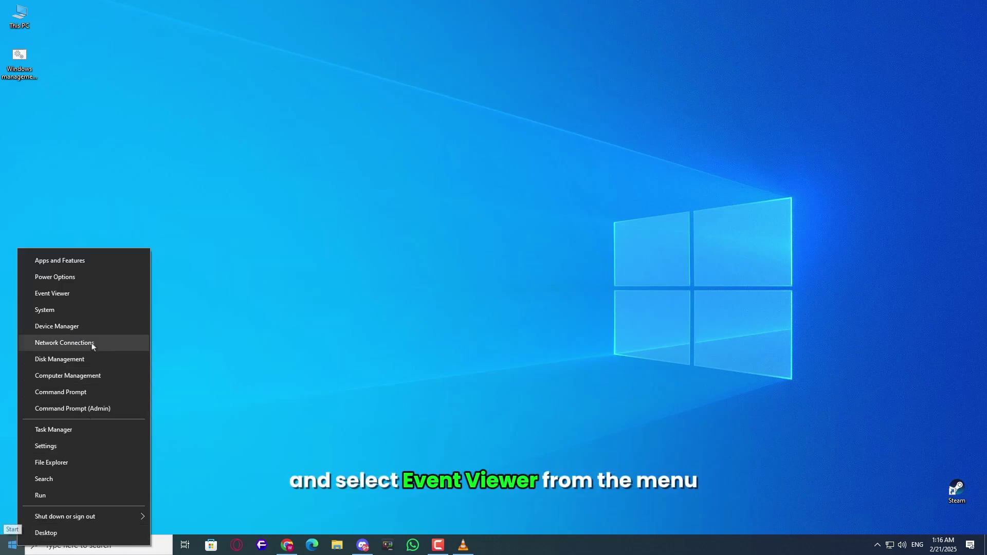
click(86, 293)
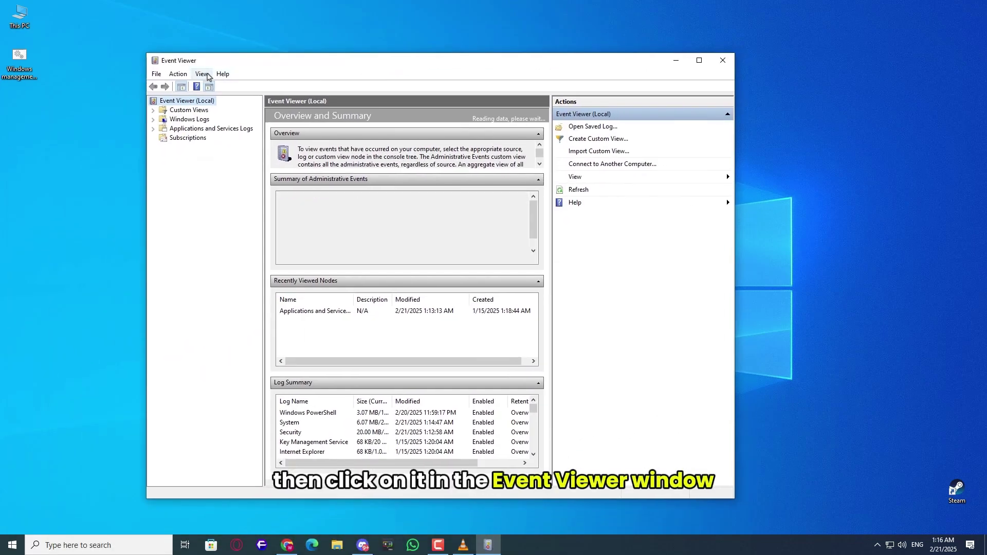
click(202, 74)
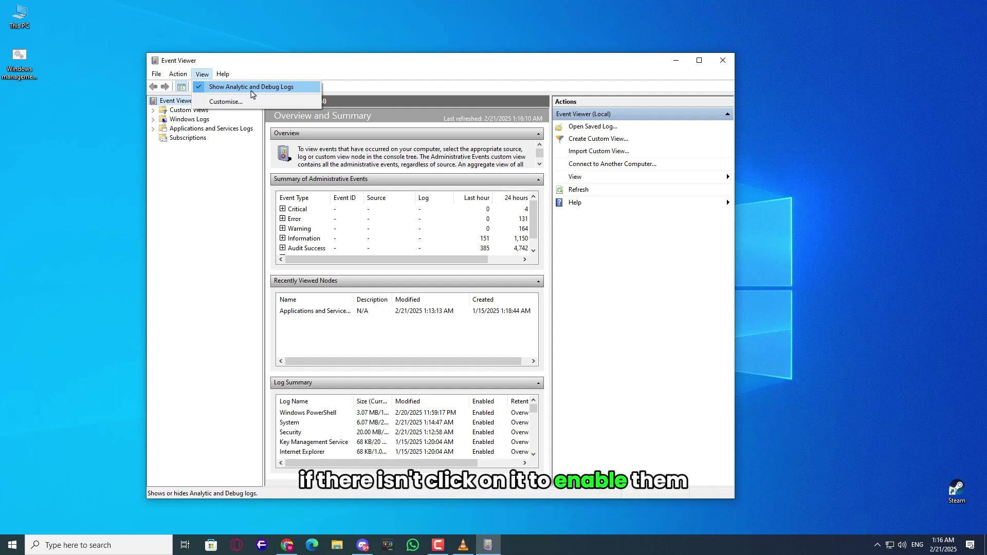
click(224, 197)
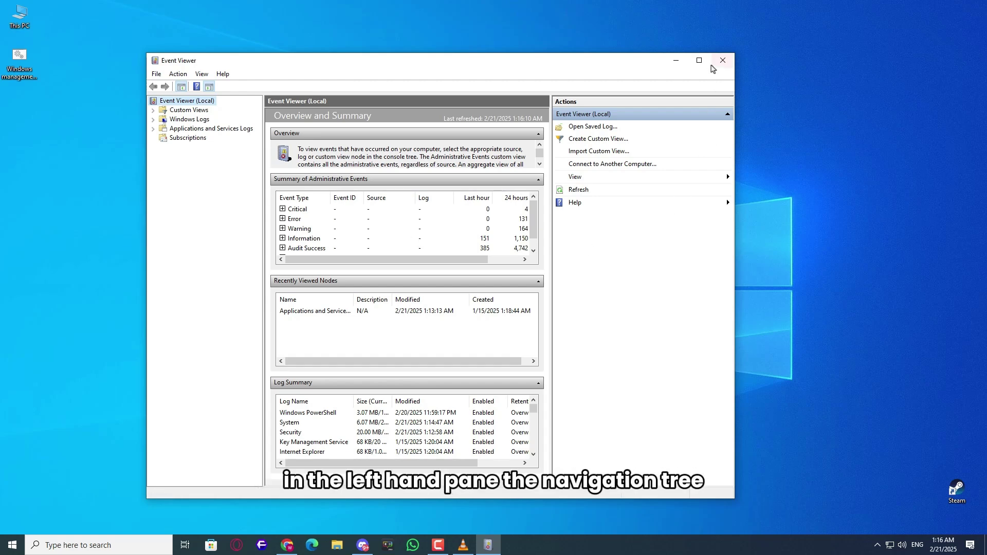
Step: Maximize Event Viewer and expand Applications and Services Logs > Microsoft > Windows
click(724, 63)
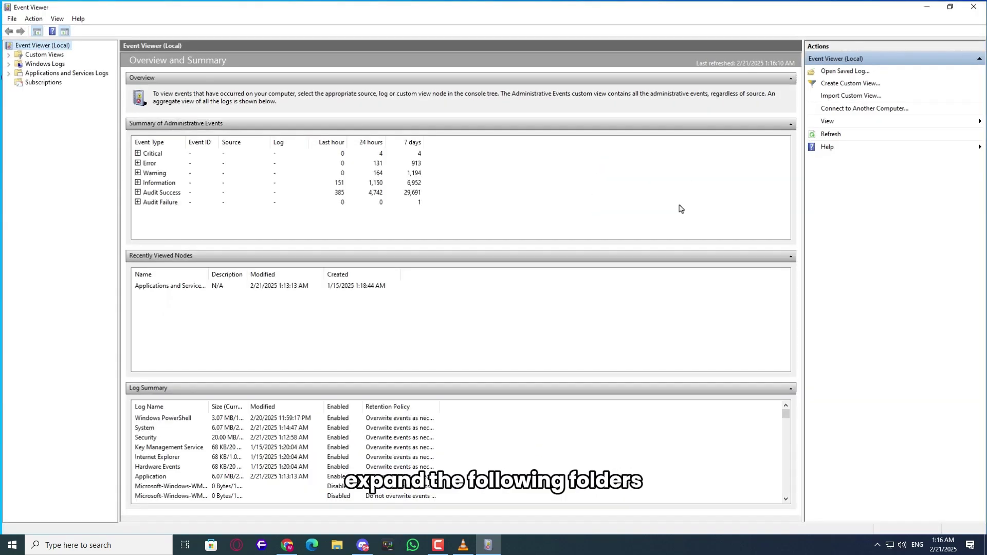
click(39, 72)
double_click(15, 73)
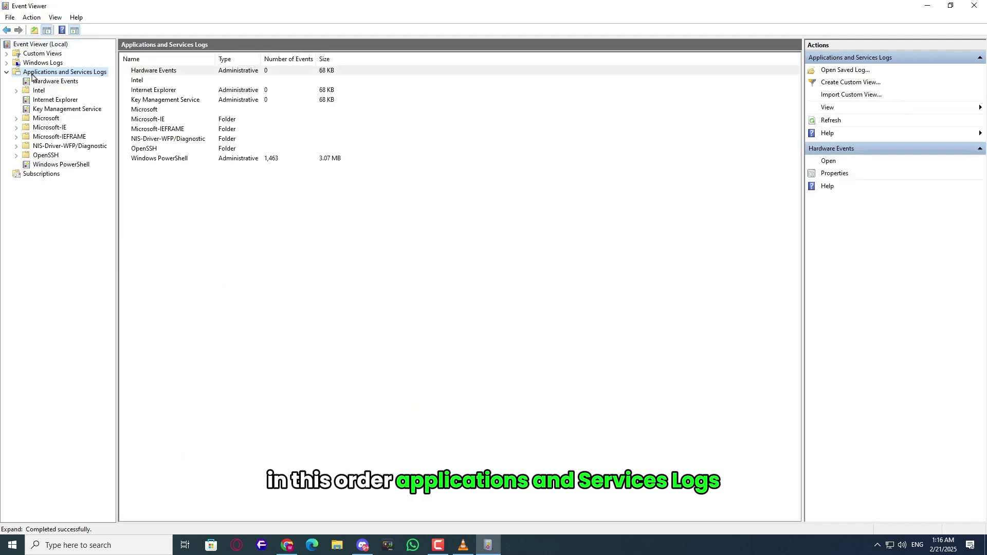
double_click(150, 109)
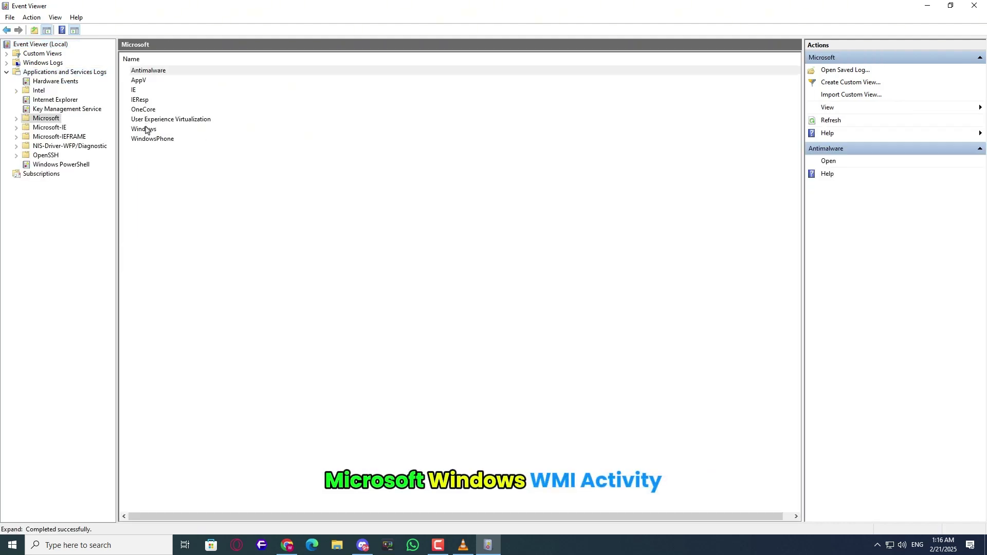
double_click(145, 130)
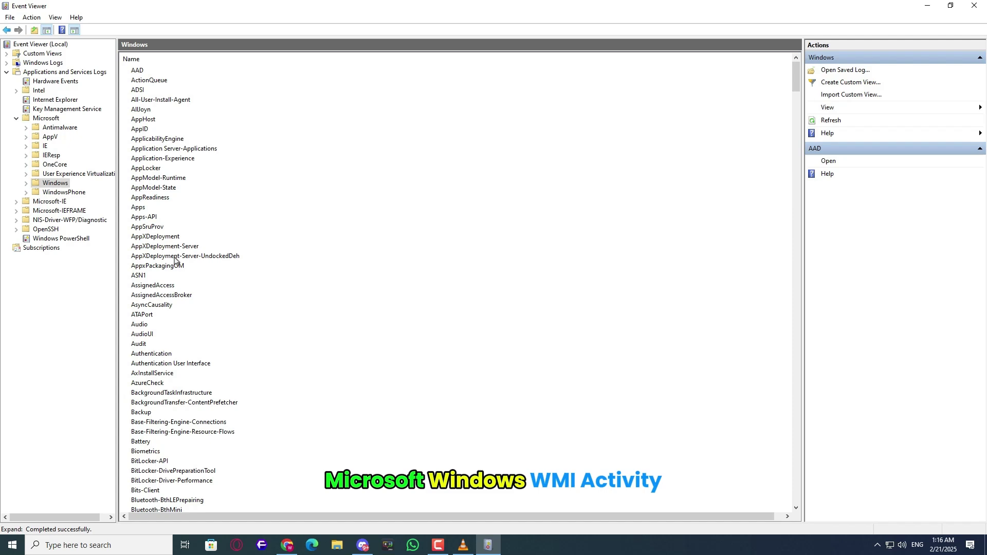
text(wmi)
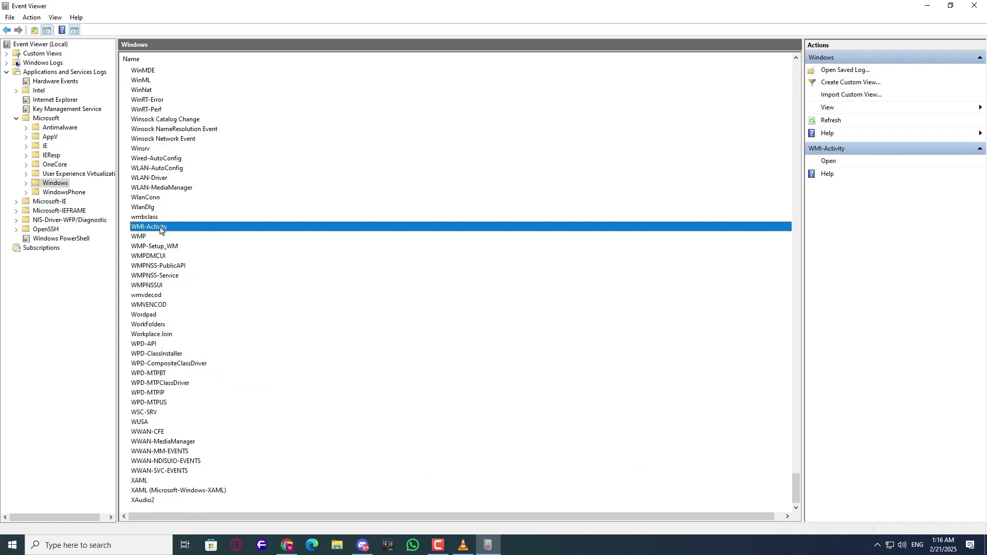
Step: Open the WMI-Activity Operational log and select its latest event
double_click(161, 229)
double_click(160, 81)
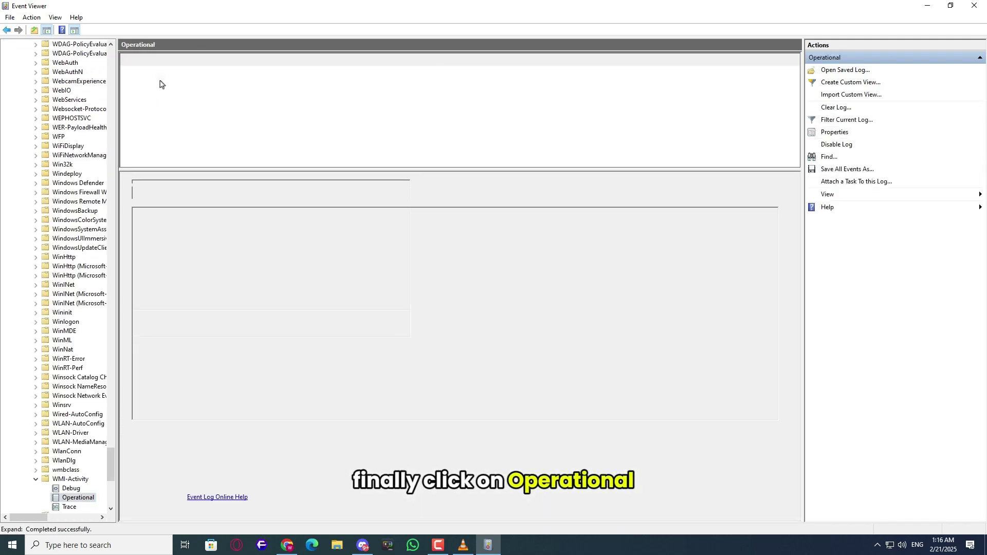
click(155, 73)
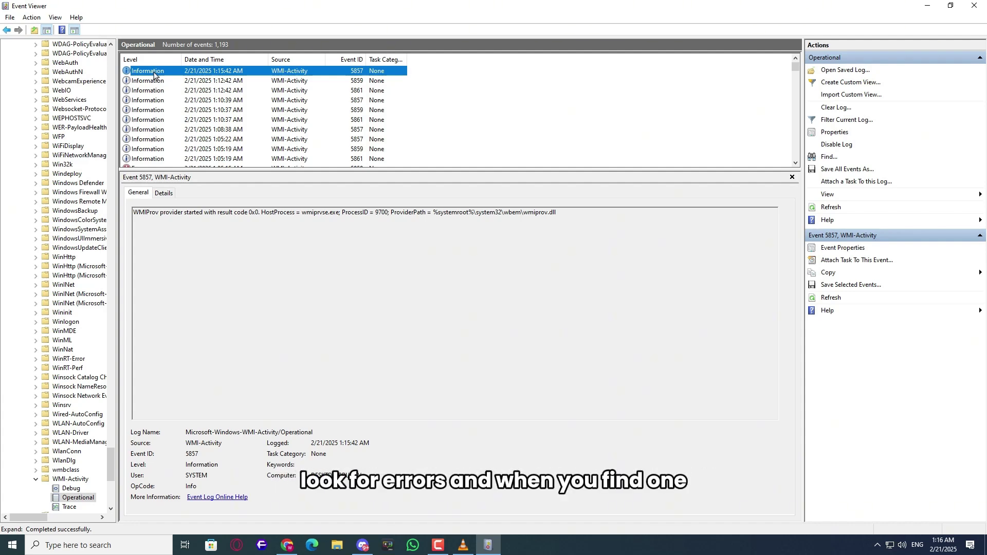
Step: View event 5857's properties and mark its ProcessID value of 9700
double_click(154, 72)
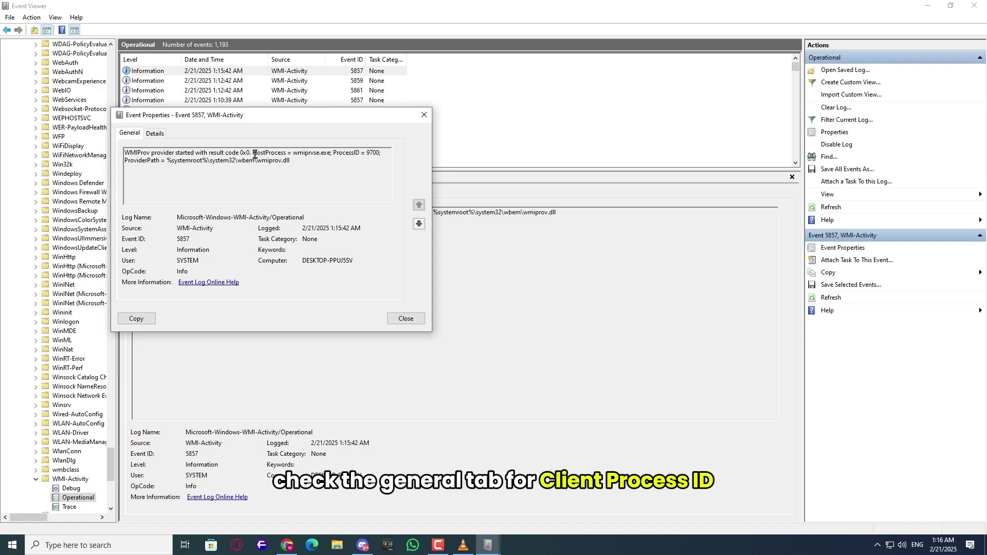
drag(333, 155, 380, 154)
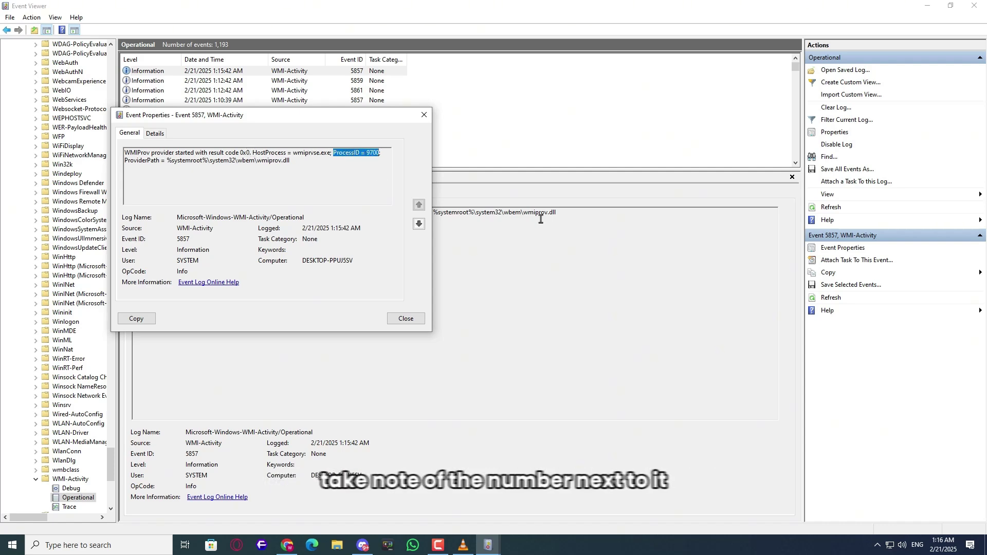
click(973, 6)
click(359, 252)
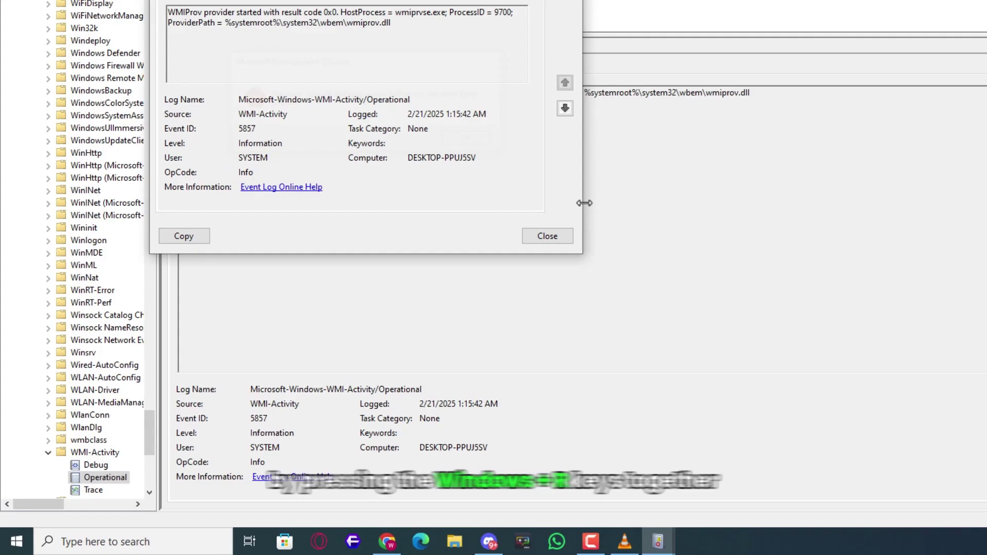
Step: Launch Task Manager (taskmgr) and sort its Services tab by PID, highest first
key(super+r)
text(t)
text(askmgr)
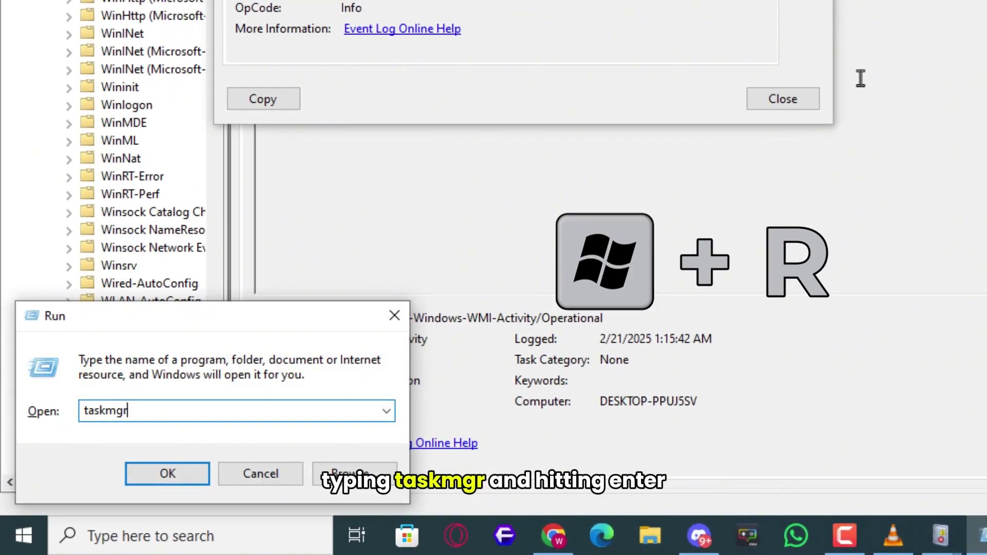
key(Return)
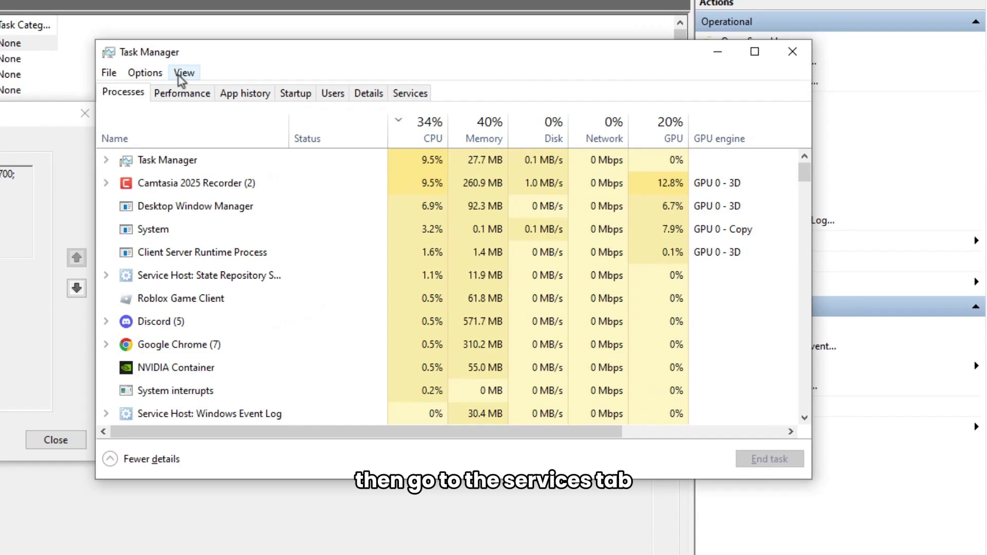
click(410, 92)
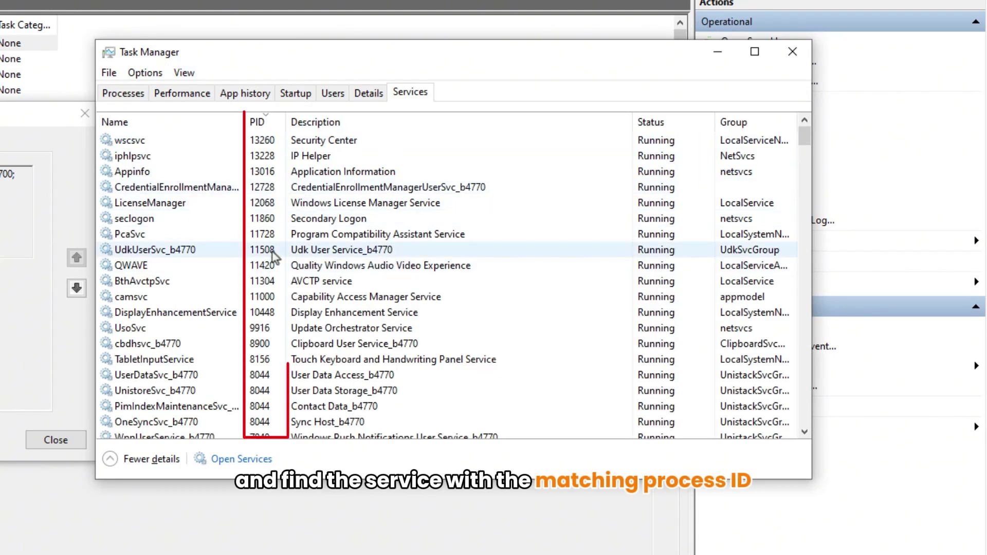
click(276, 121)
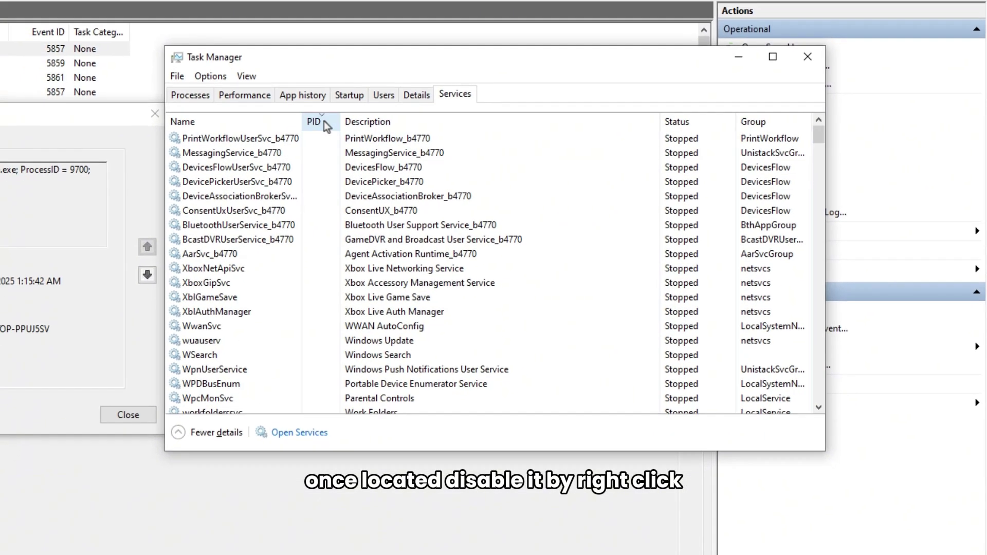
click(324, 124)
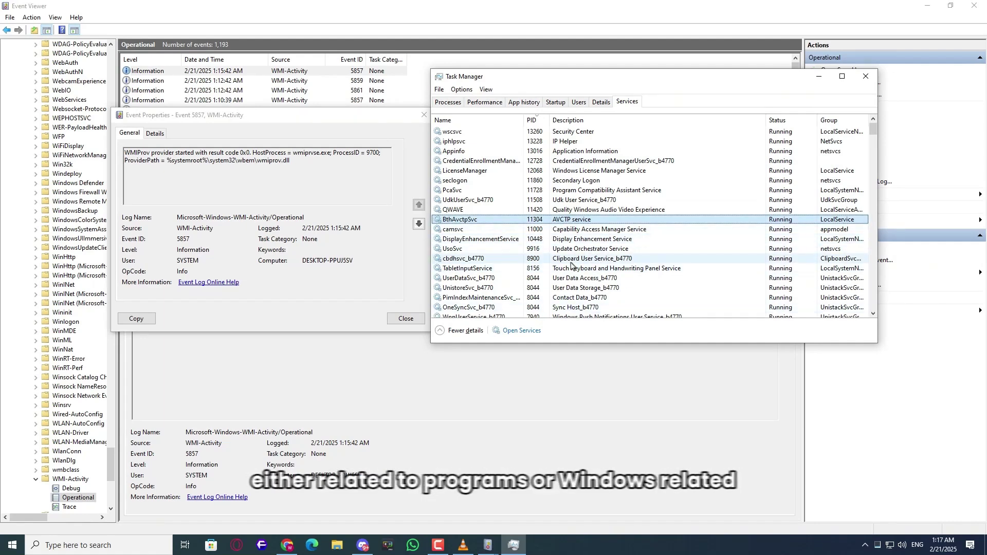
Step: From Control Panel's installed programs, begin uninstalling NordVPN and approve the permission prompt
key(super)
text(control)
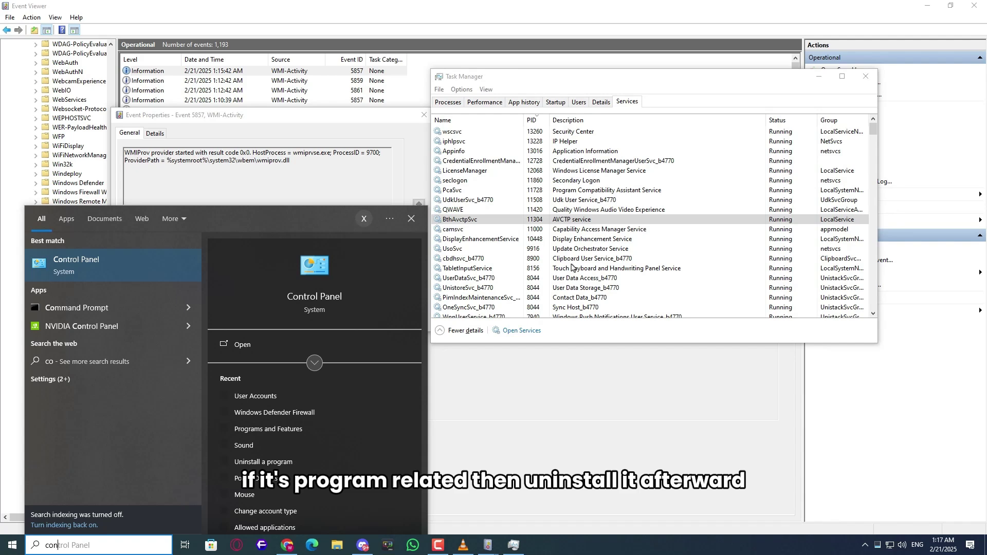
key(Return)
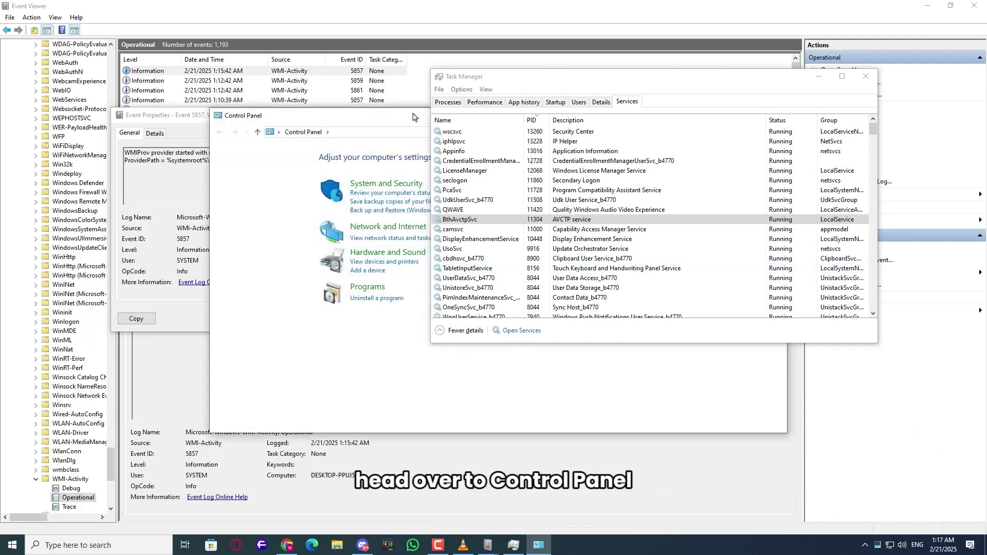
drag(414, 115, 291, 137)
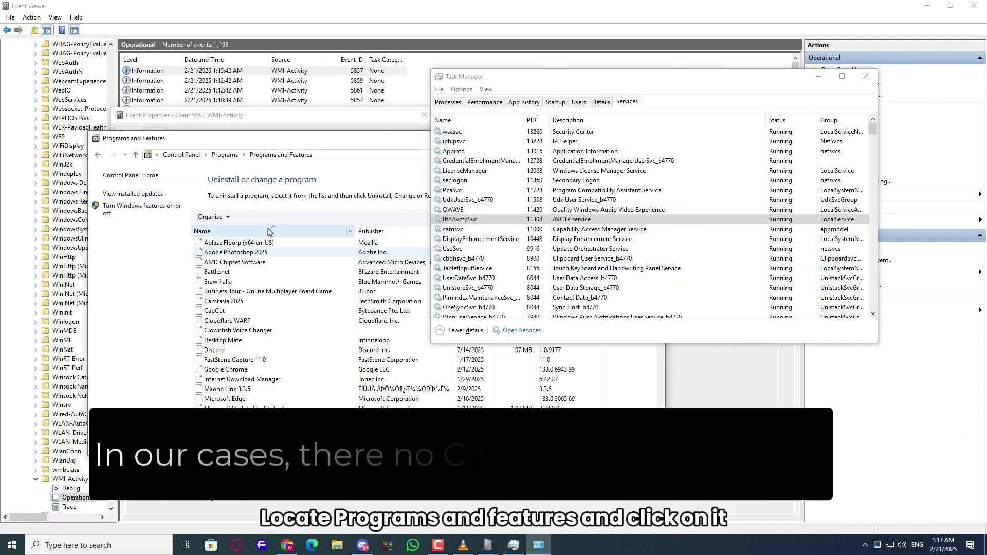
click(255, 291)
scroll(251, 355, down, 5)
scroll(251, 354, down, 3)
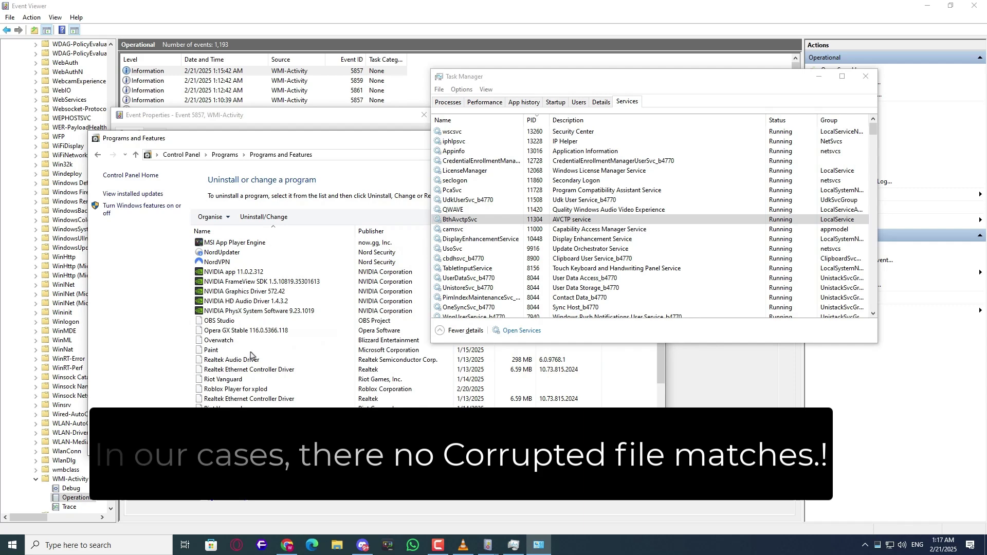
right_click(224, 261)
click(236, 272)
click(326, 368)
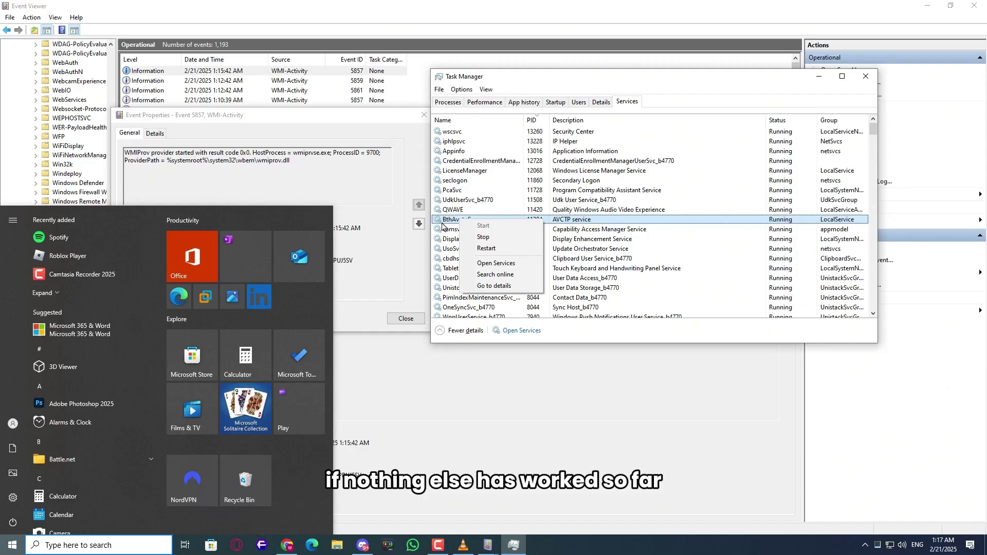
Step: Close Task Manager and Event Viewer so the desktop is clear
click(865, 76)
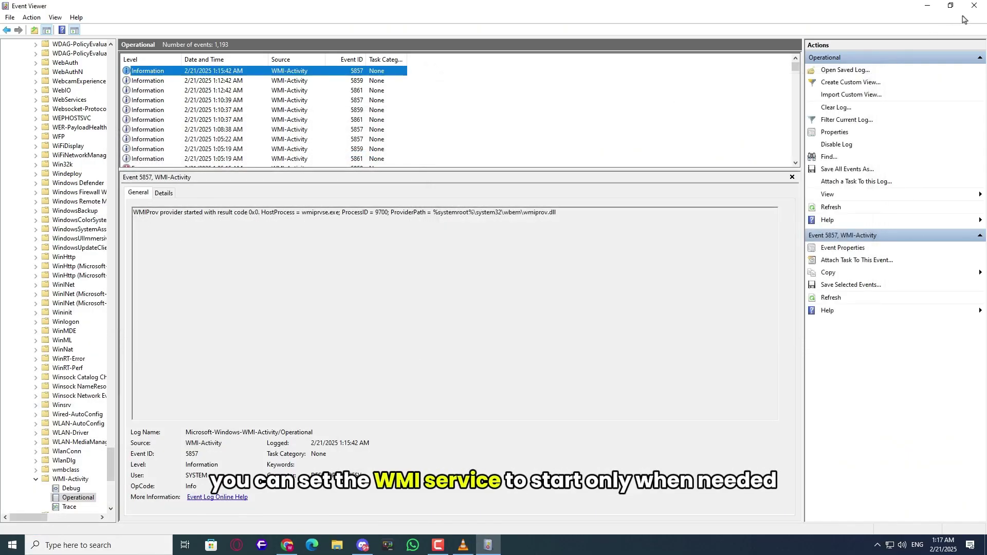
click(980, 7)
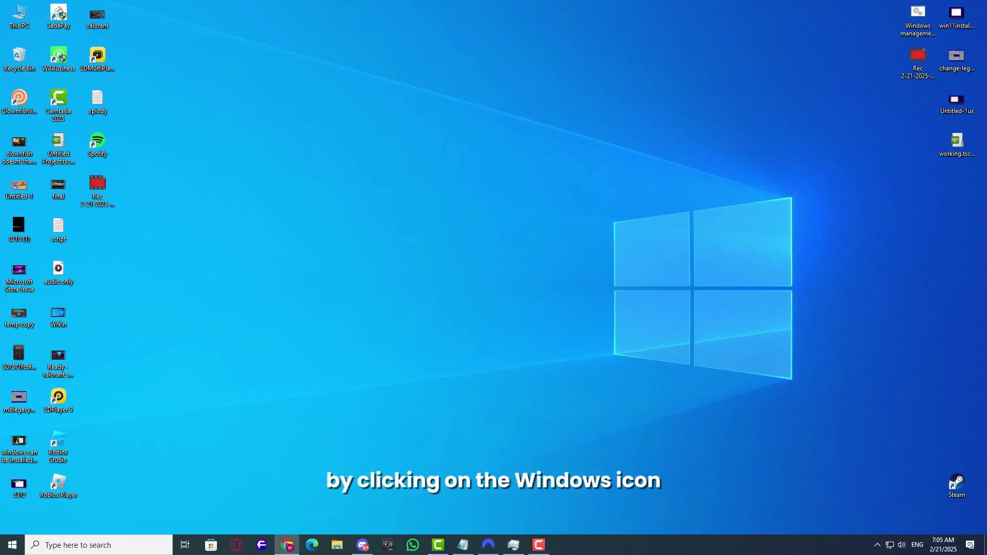
Step: Launch an elevated Command Prompt and approve the administrator prompt
click(13, 550)
text(cmd)
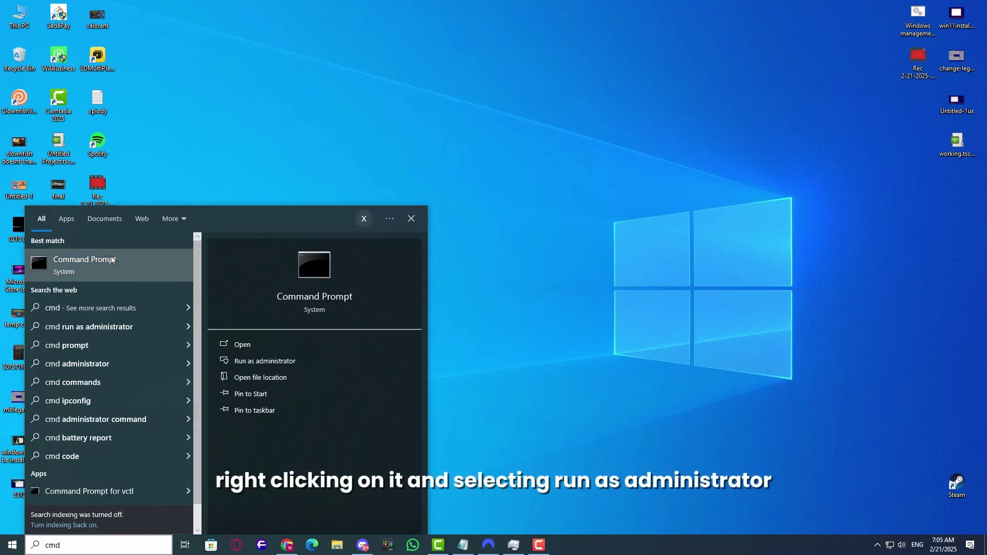
click(172, 268)
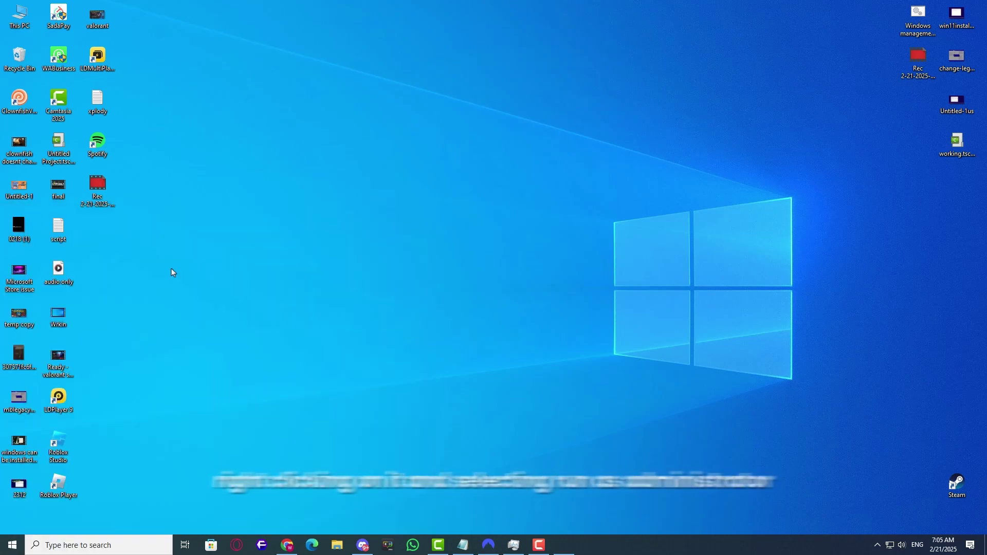
click(442, 333)
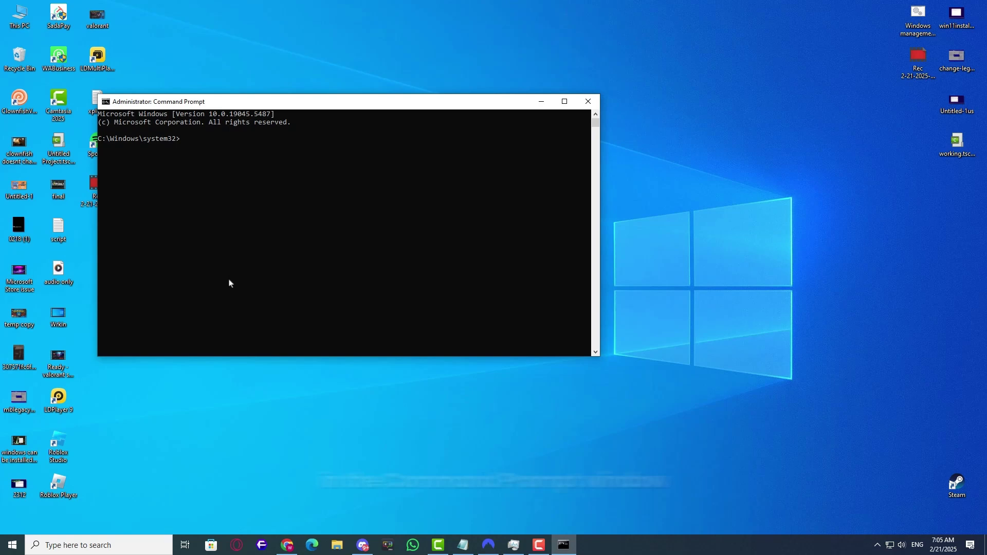
text(sc )
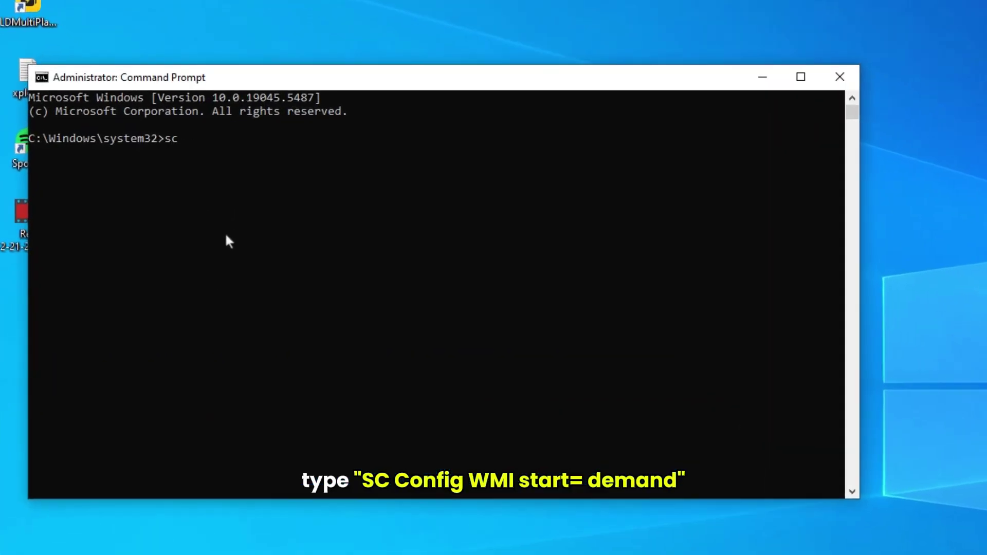
text(config wmi st)
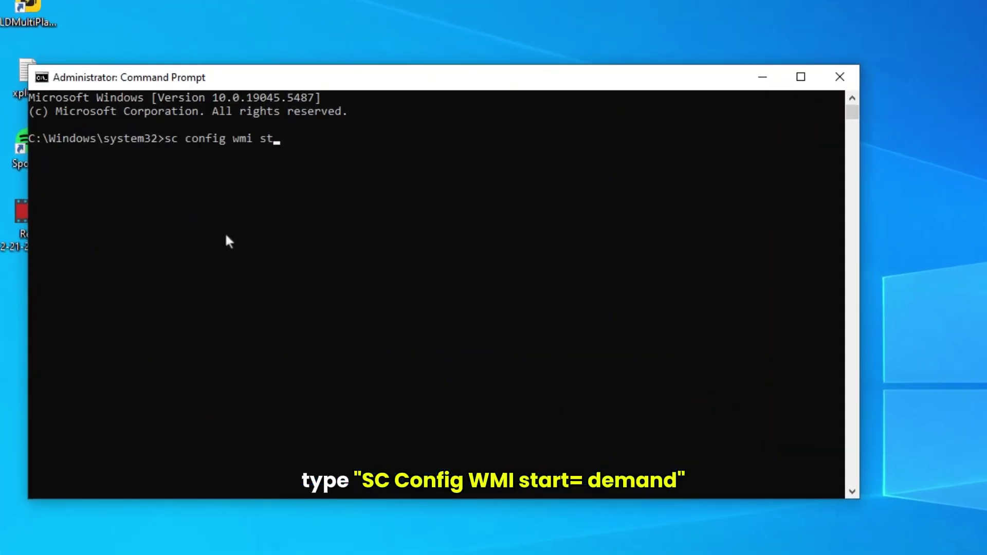
text(ar)
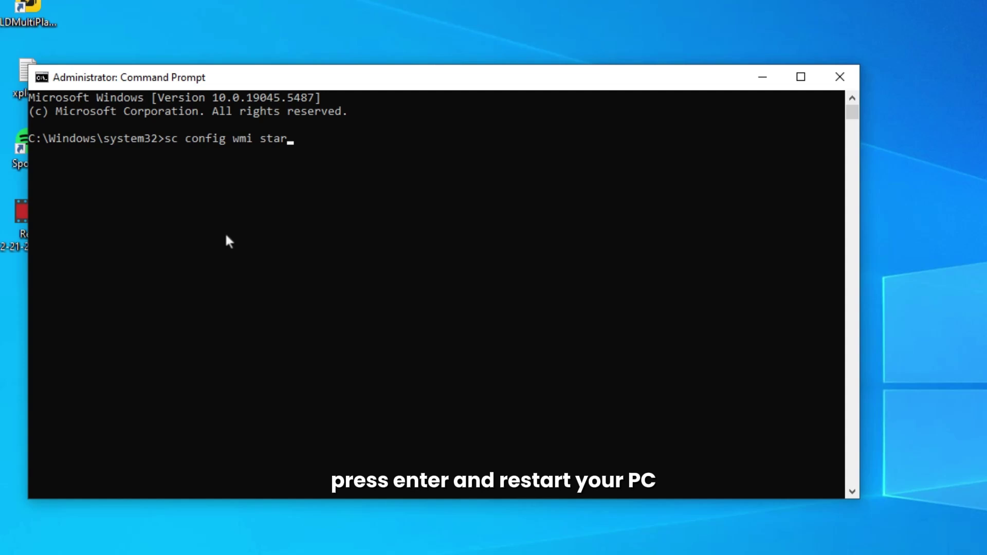
text(t=demand)
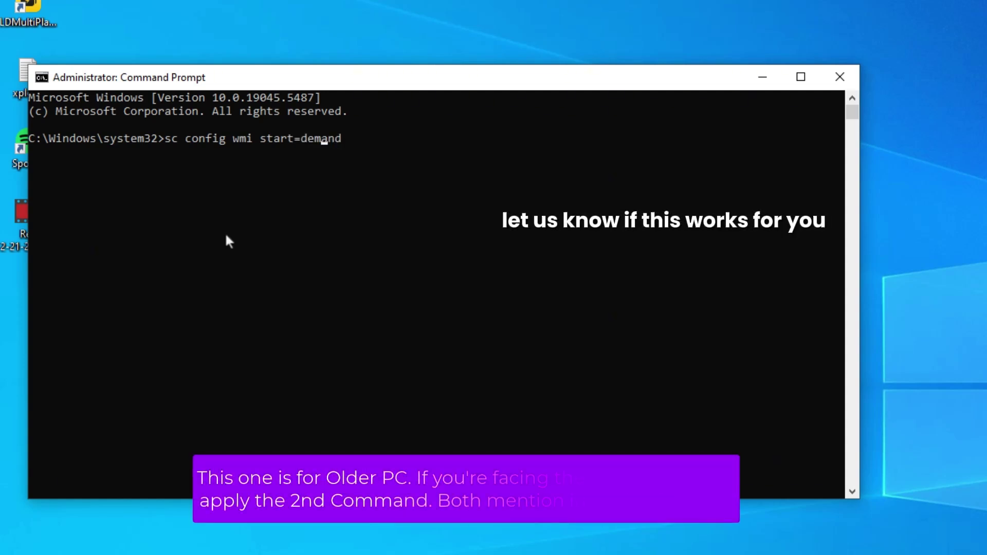
Step: Run 'sc config wmi start= demand' (fails), then 'sc config winmgmt start= demand' showing ChangeServiceConfig SUCCESS
key(Left)
key(Left)
key(Left)
key(Return)
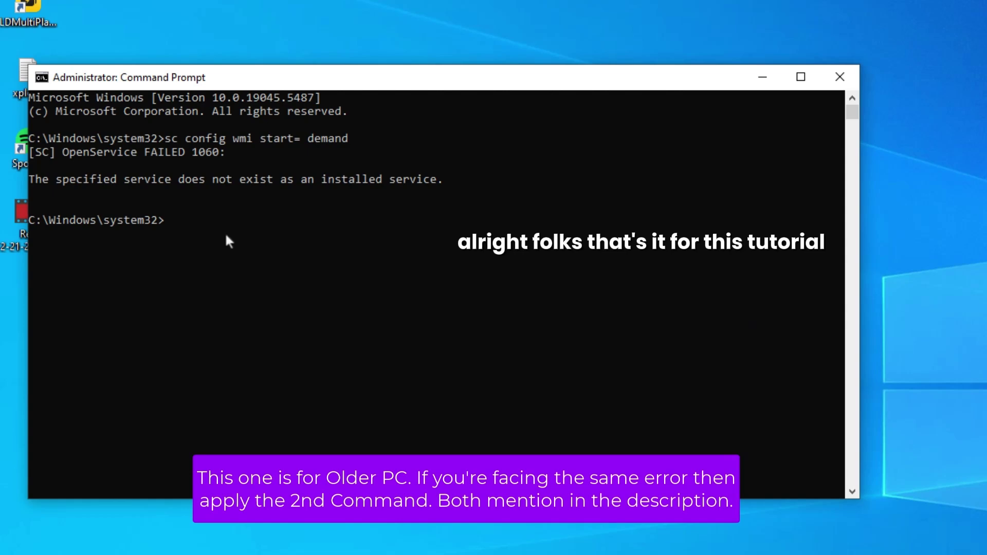
text(sc co)
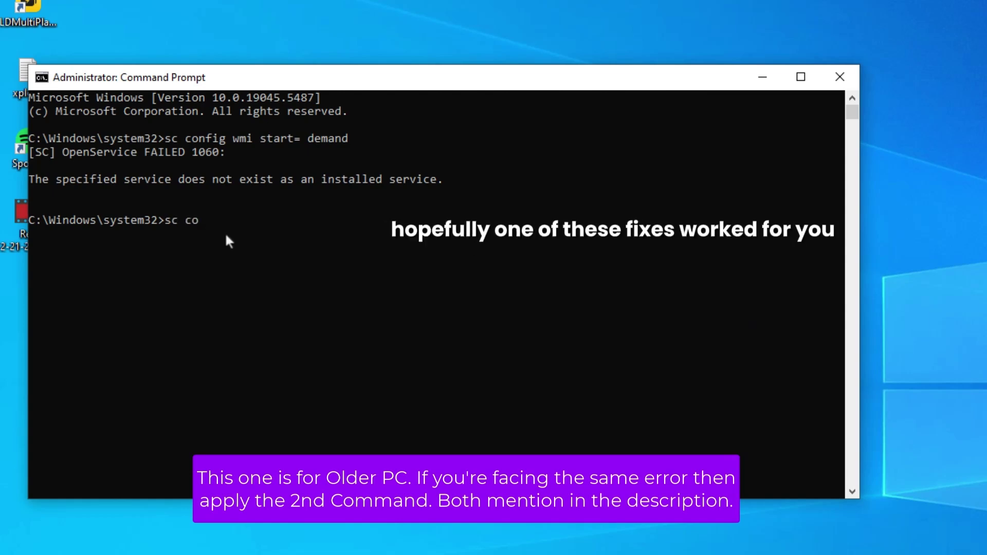
text(nfig winm)
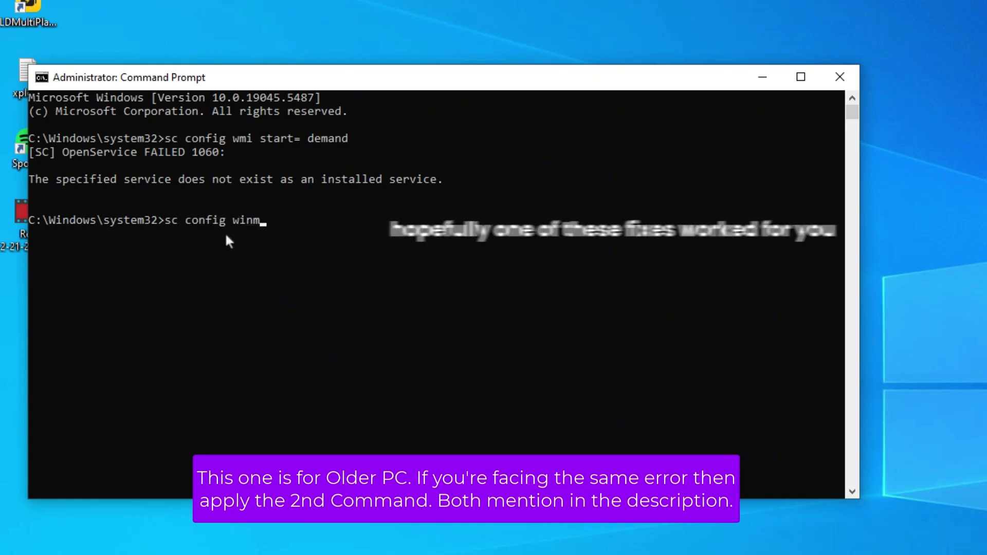
text(gmt start)
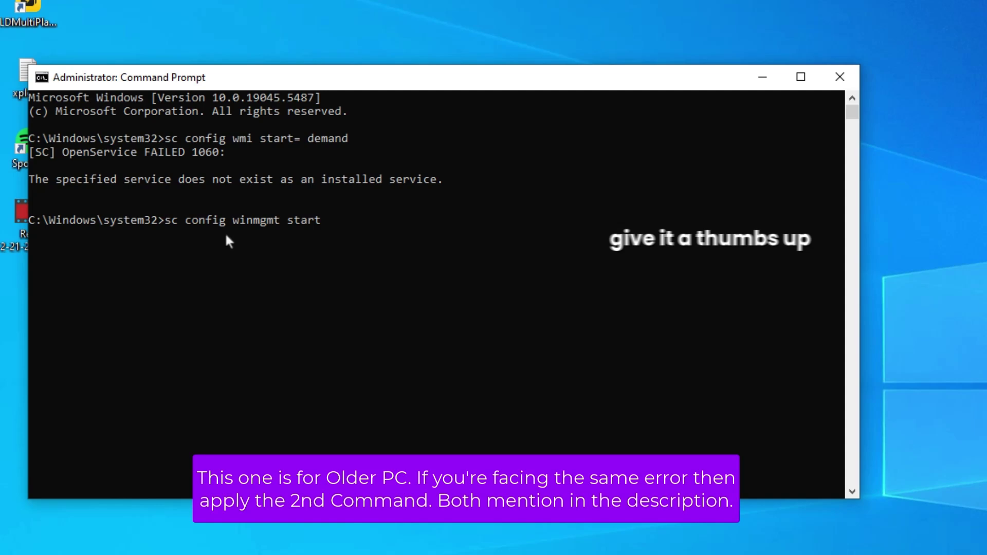
text(= demand)
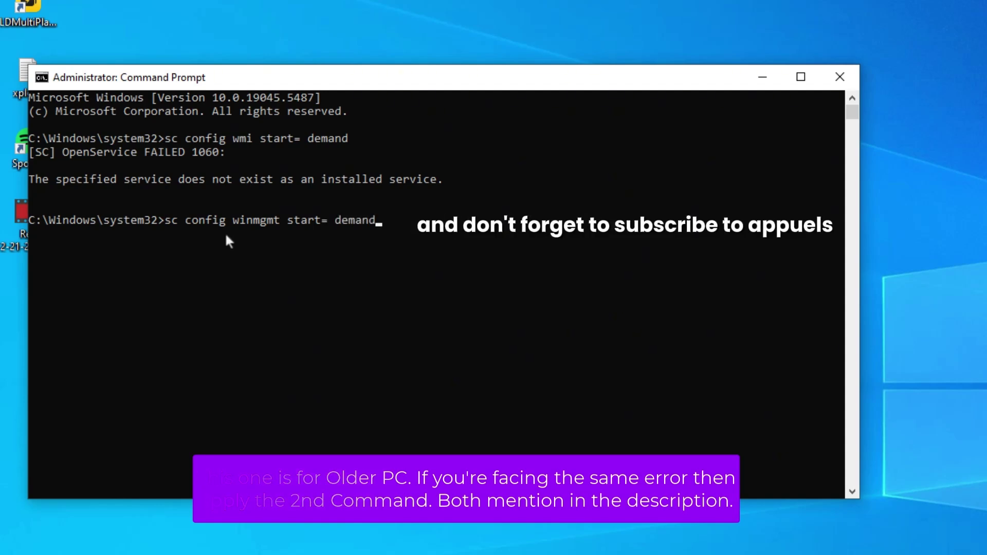
key(Return)
drag(276, 233, 40, 241)
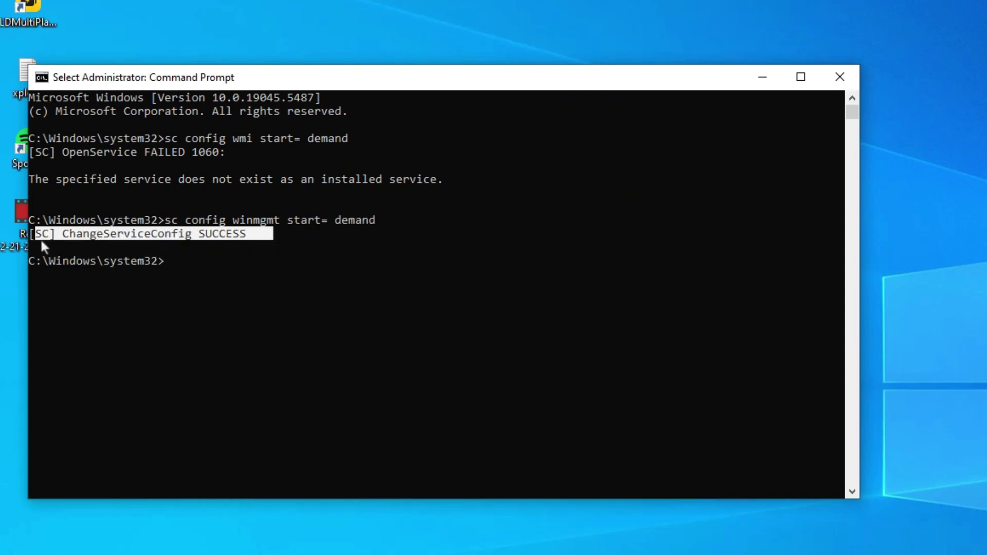
Step: Exit the administrator Command Prompt, leaving only the desktop
click(186, 282)
text(exit)
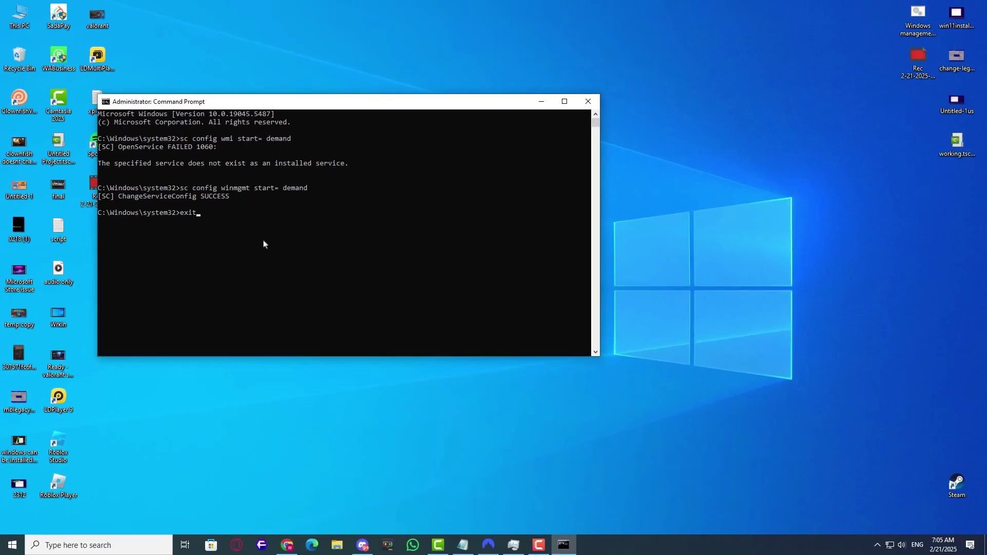
key(Return)
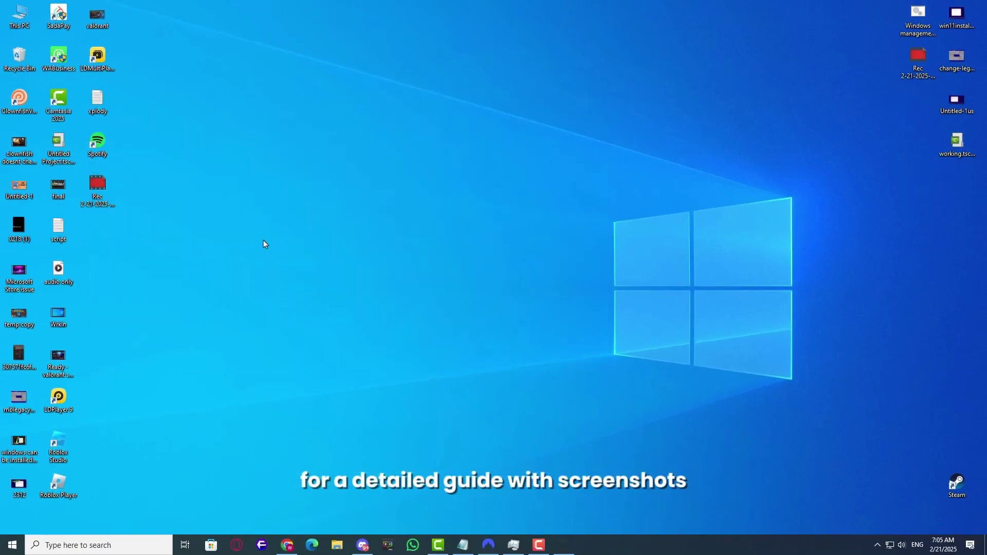